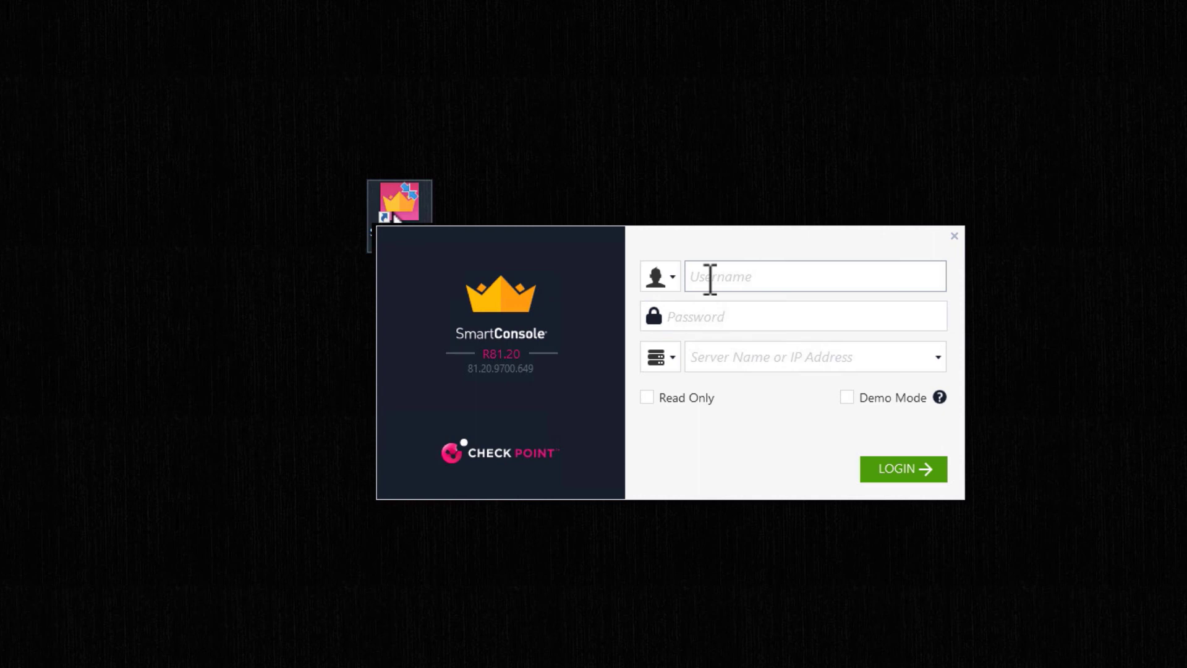
# Enter the administrator username, the account password and server address 10.1.1.110, then submit
pyautogui.write('MDSadmin')
pyautogui.press('Tab')
pyautogui.write('vpn123')
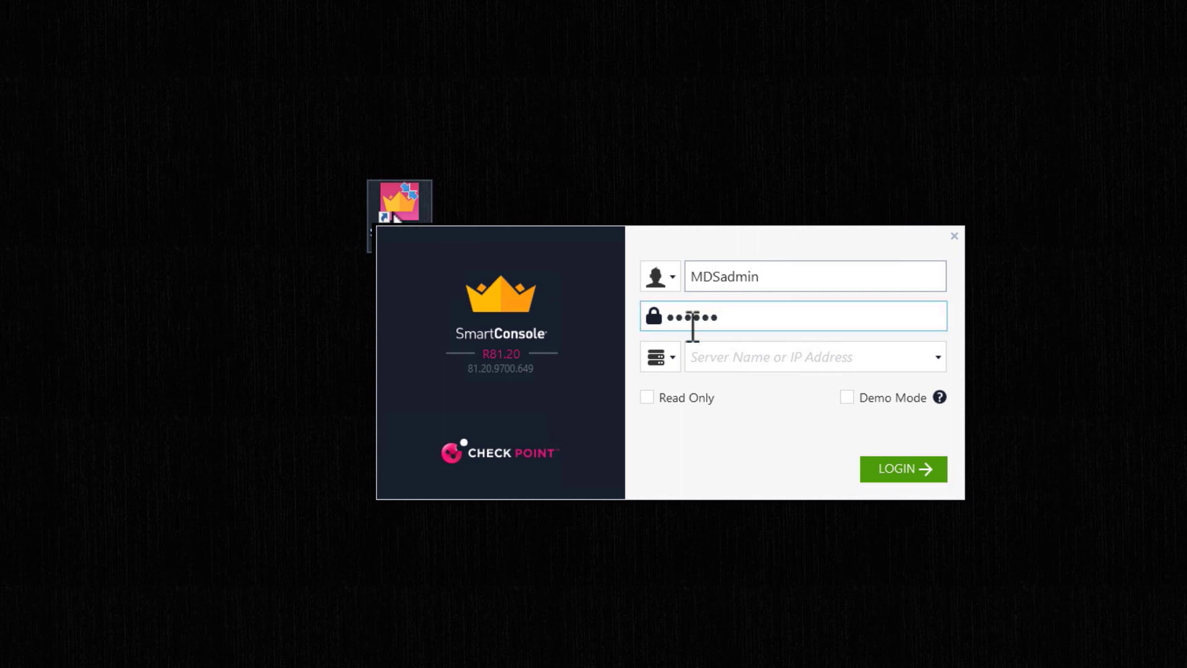
pyautogui.click(698, 358)
pyautogui.write('10.1')
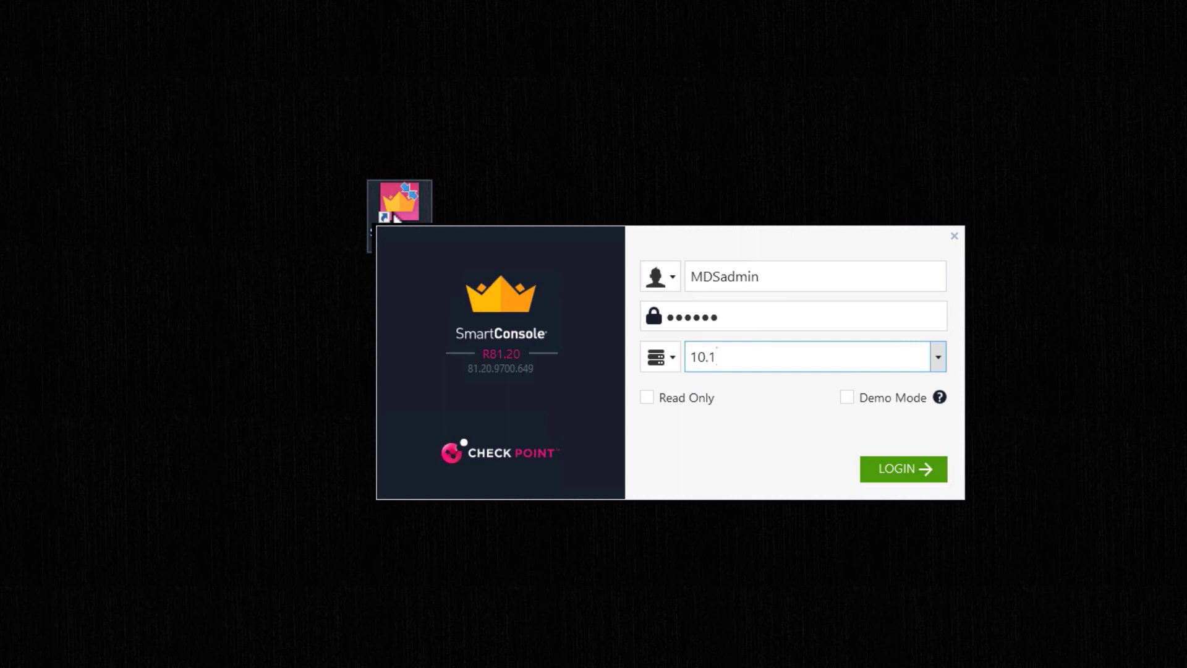
pyautogui.write('.1.110')
pyautogui.press('Return')
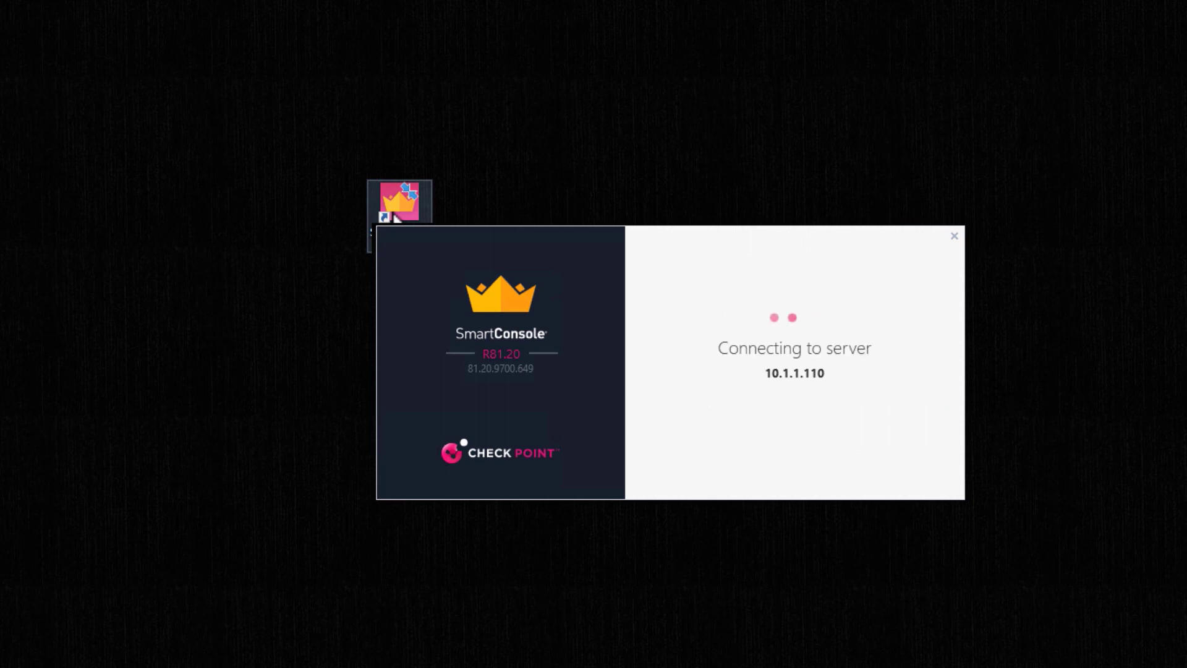
# Keep MDS as the login domain and trust the server's changed fingerprint
pyautogui.click(938, 368)
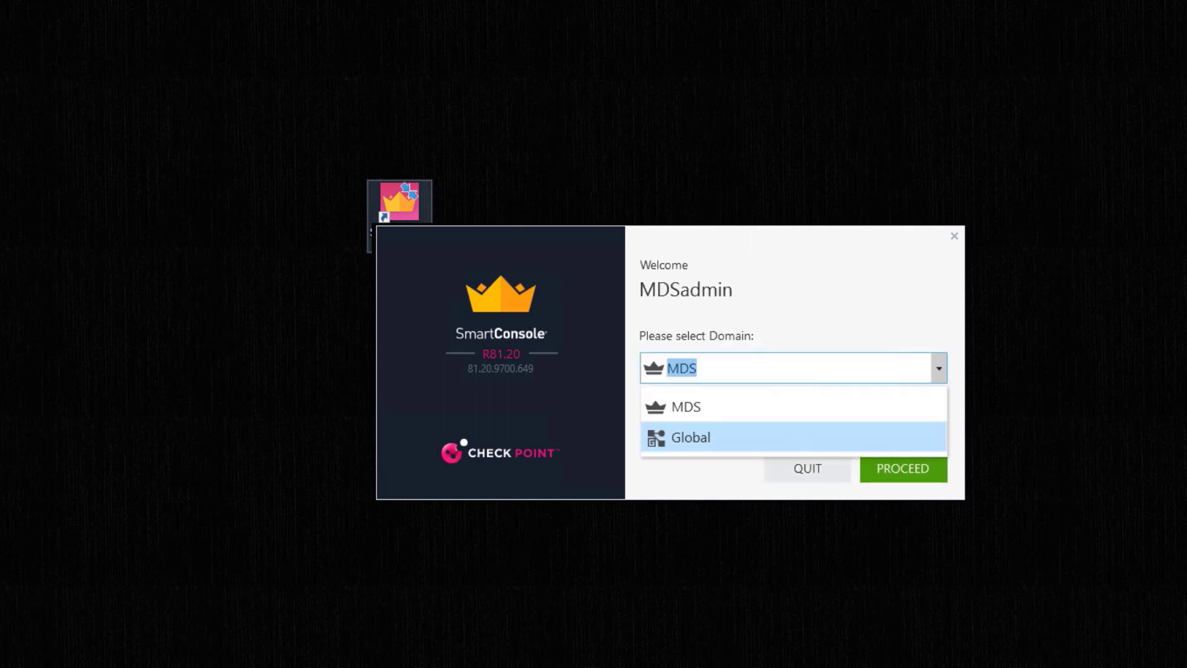
pyautogui.press('Up')
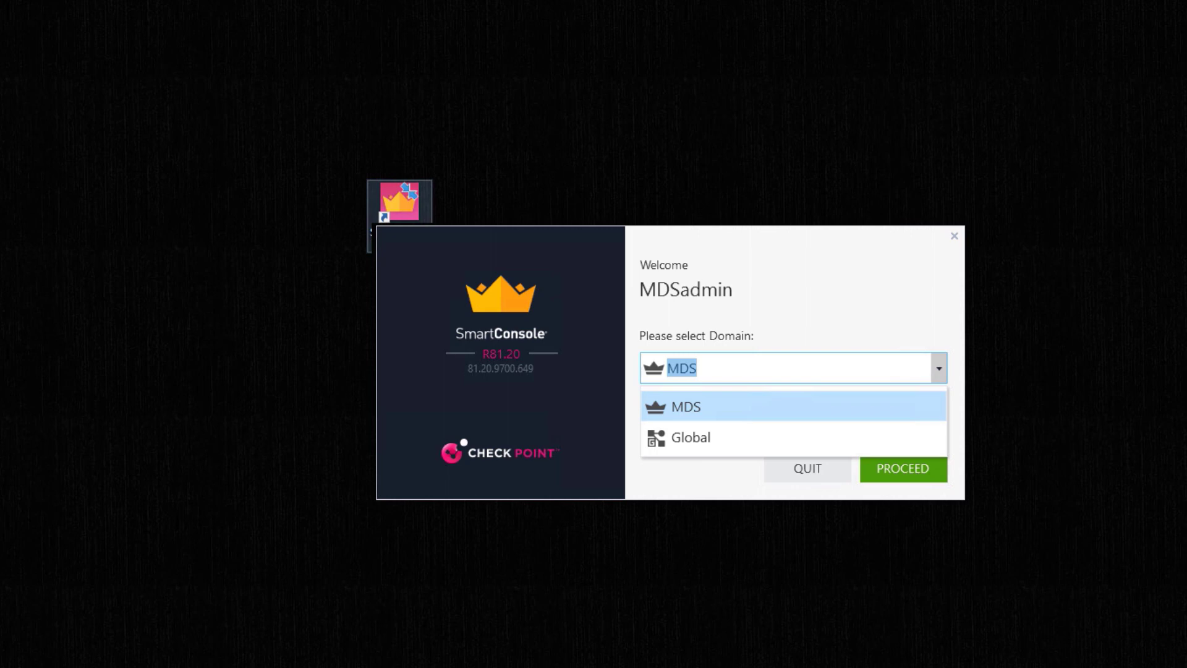
pyautogui.press('Return')
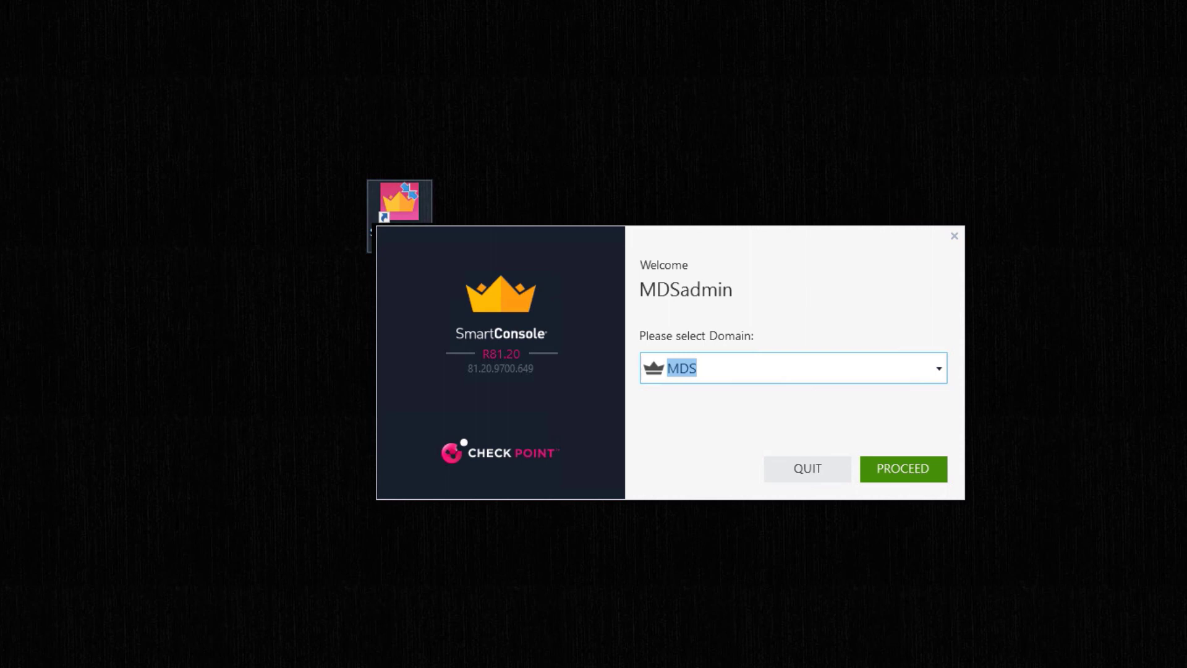
pyautogui.press('Return')
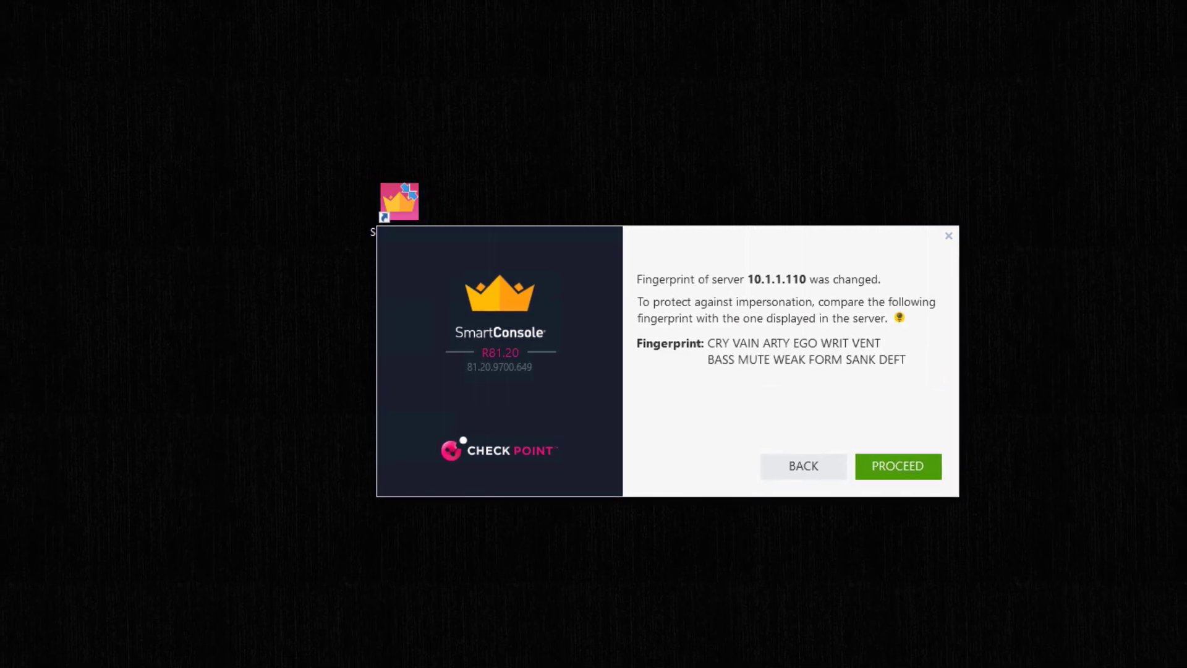
pyautogui.press('Return')
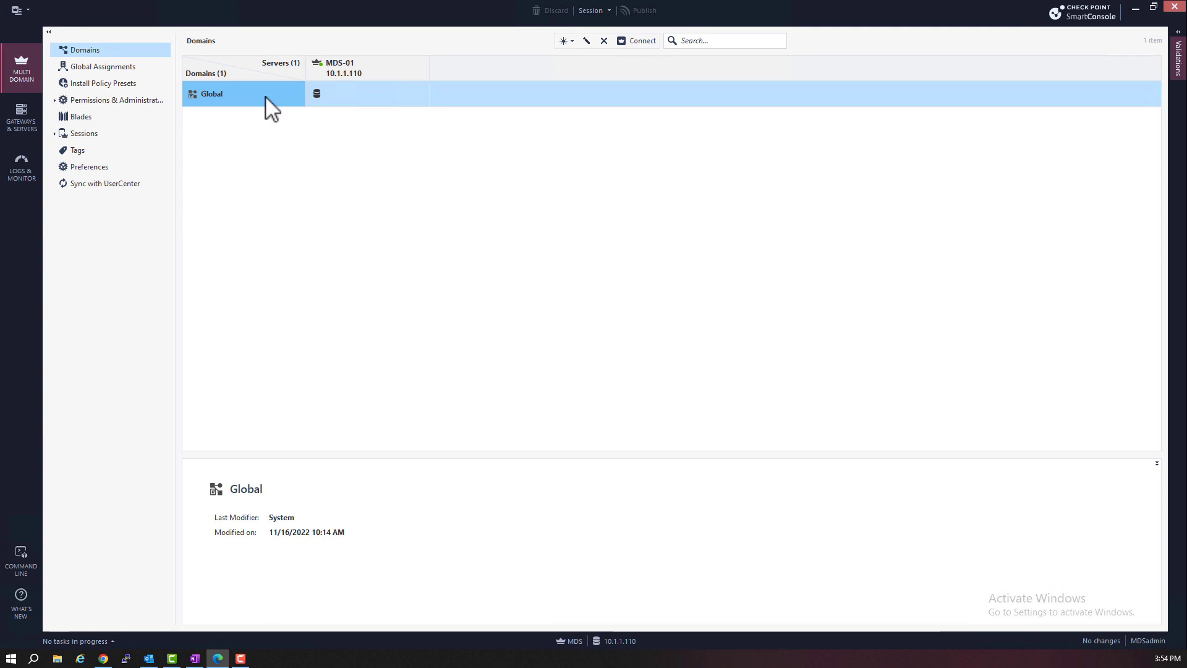
# Start a new domain named DMS-X
pyautogui.click(574, 42)
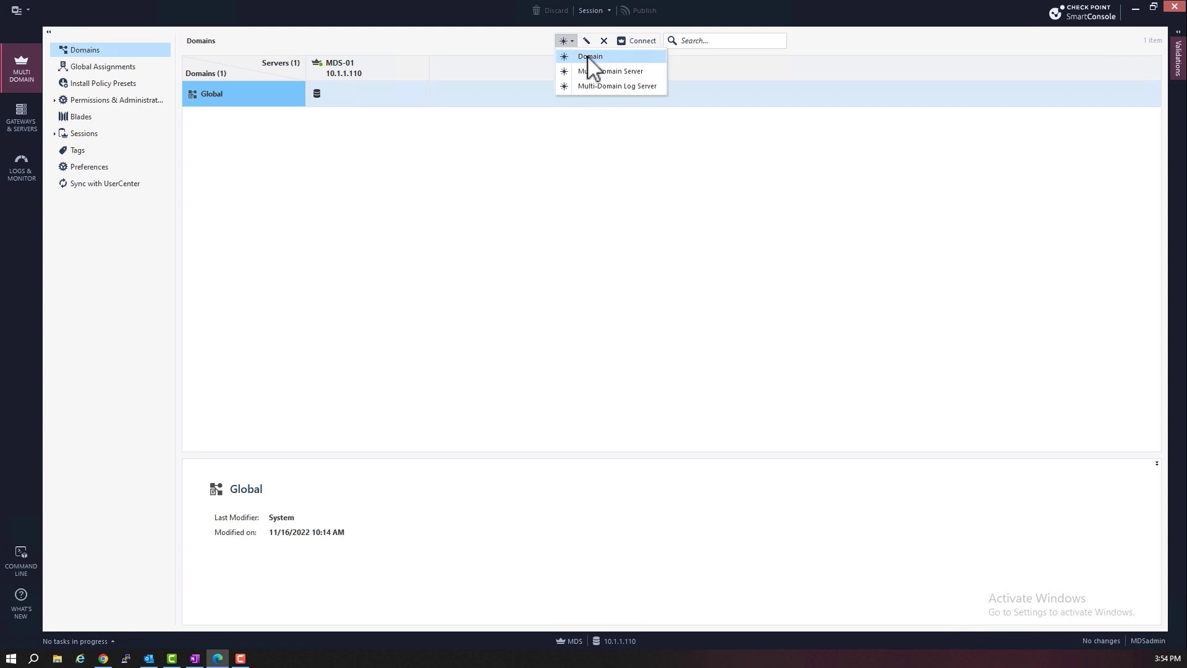
pyautogui.click(589, 57)
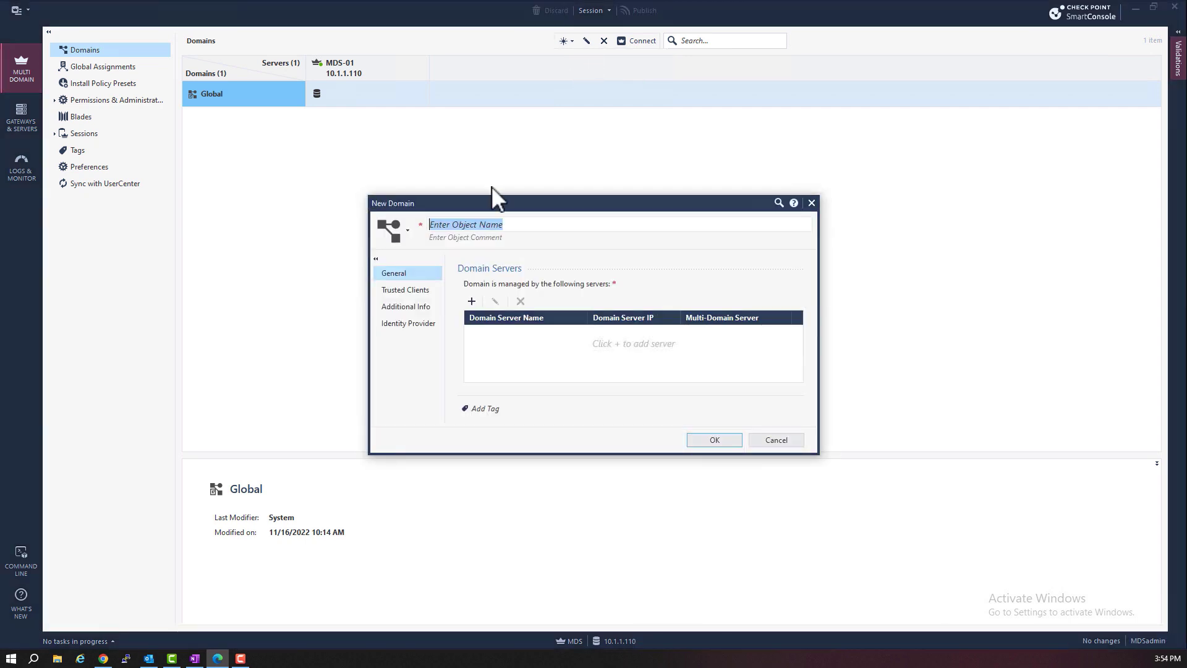
pyautogui.write('DMS')
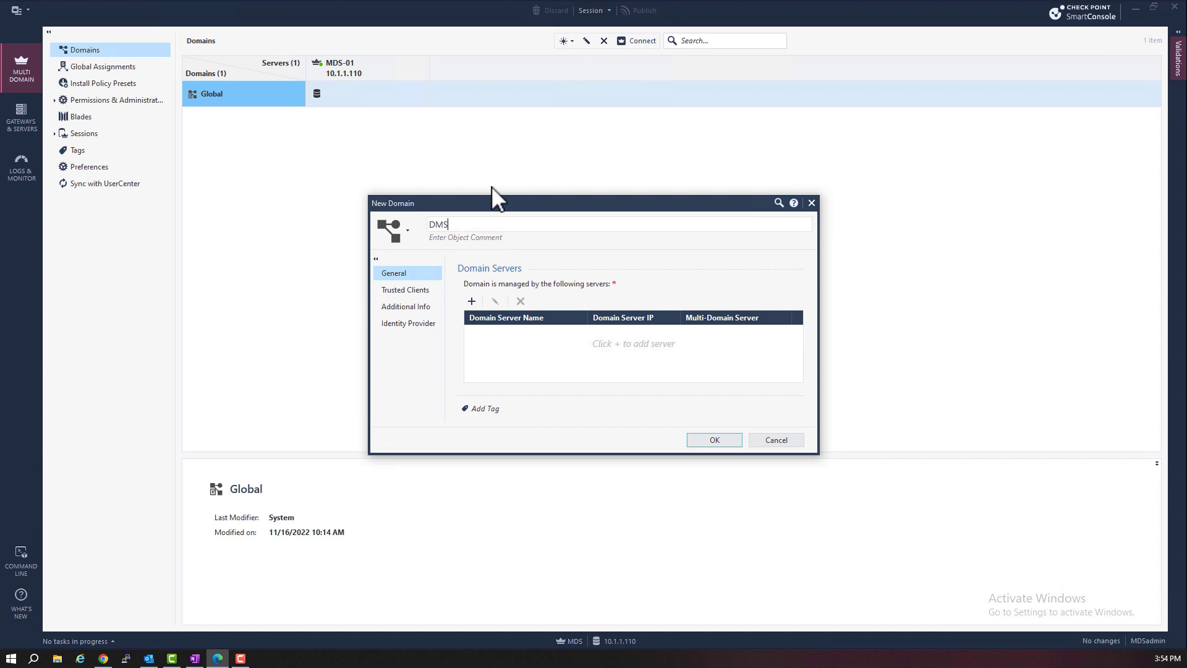
pyautogui.write('-X')
# Add domain server DMS_X_Server with IPv4 10.1.1.101 as a Management Server
pyautogui.click(471, 301)
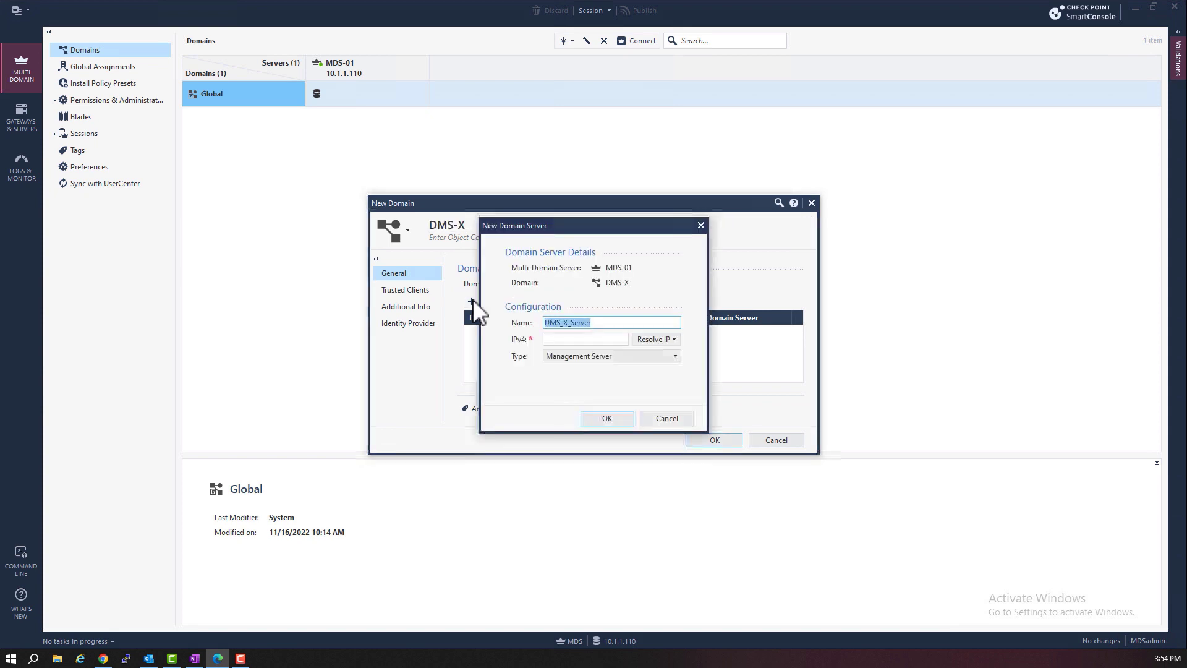
pyautogui.click(582, 339)
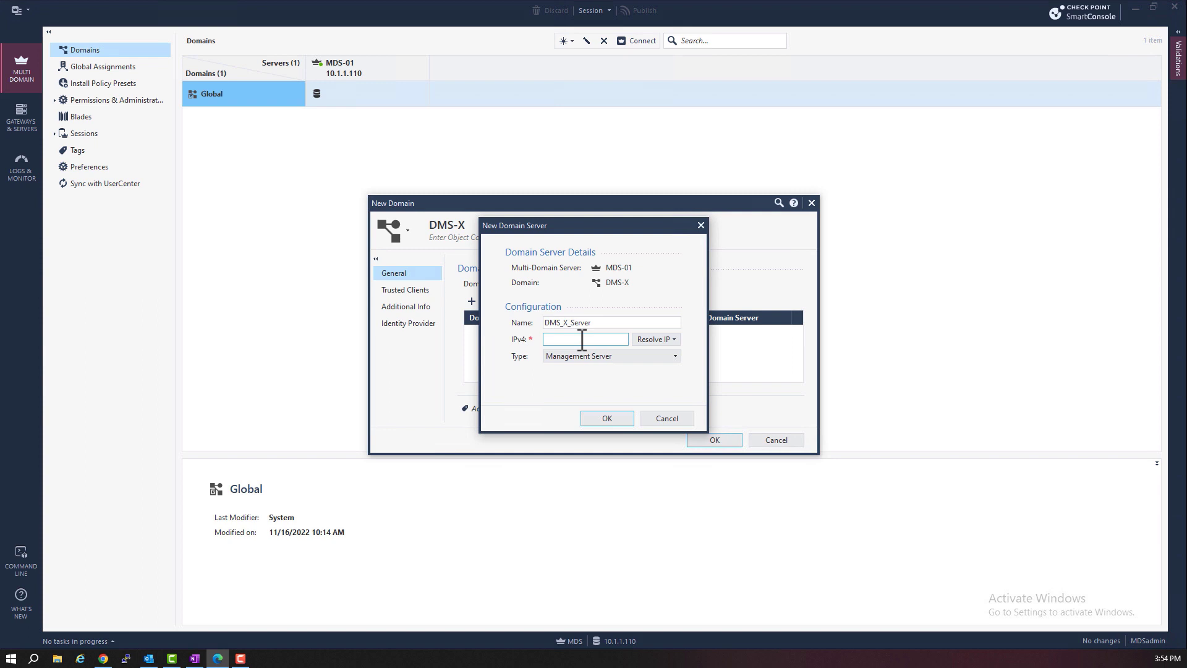
pyautogui.write('10.1.1.101')
pyautogui.click(635, 356)
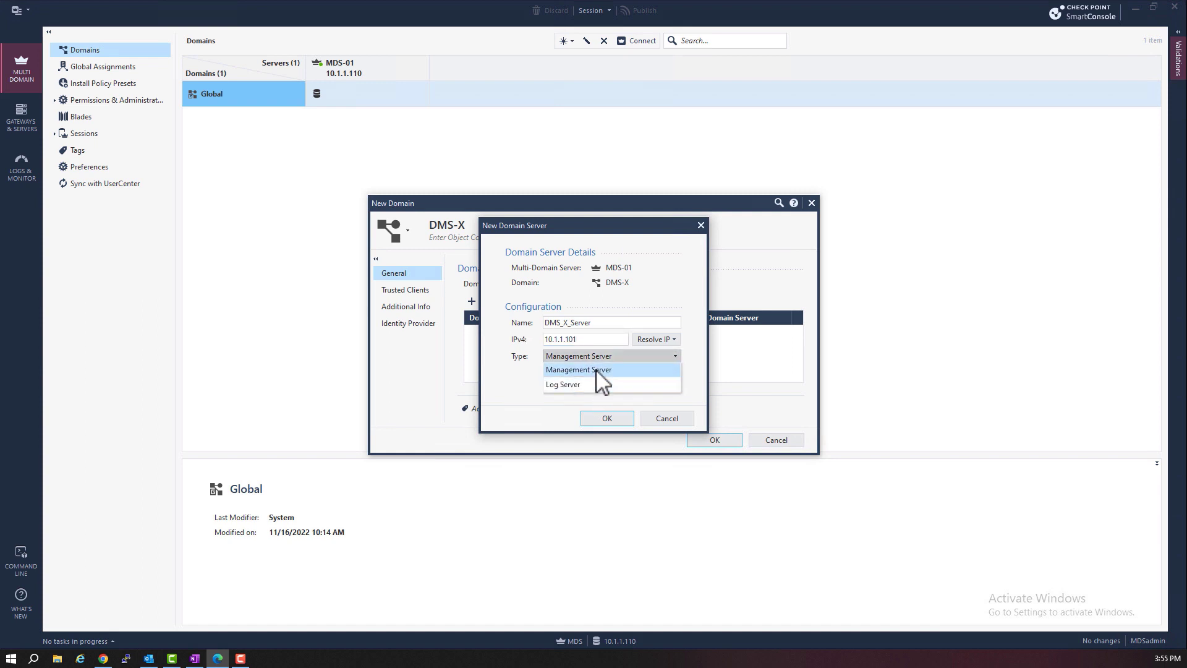
pyautogui.click(597, 371)
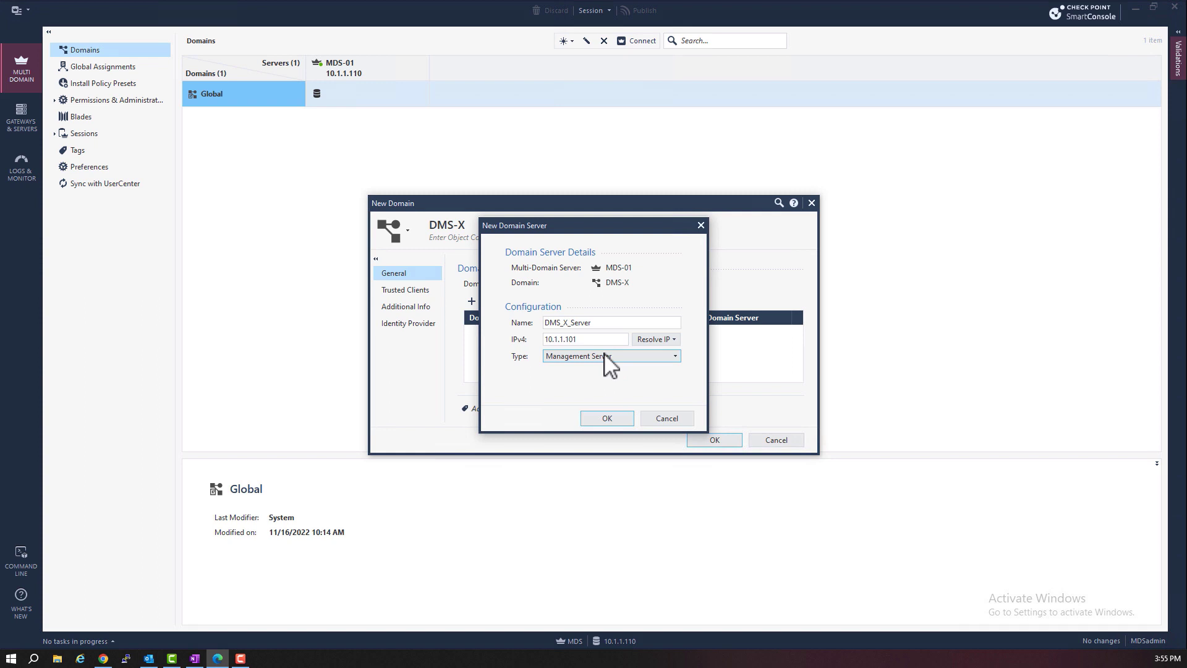
pyautogui.click(608, 418)
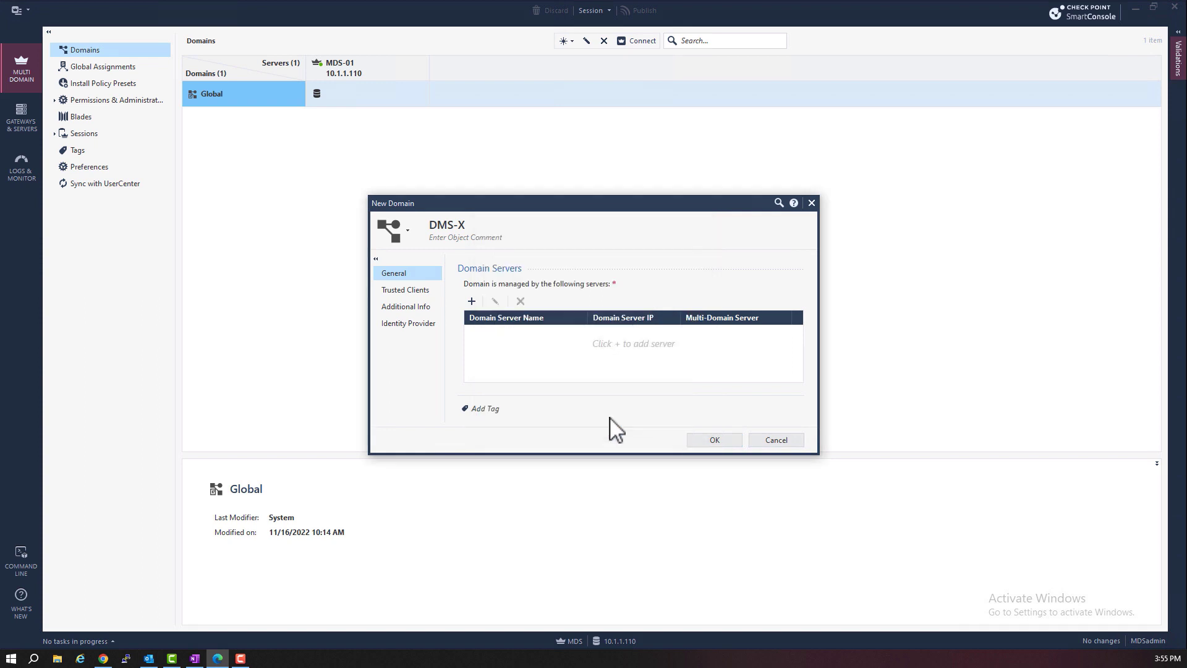
# Add IP10.1.1.201 as a trusted client of domain DMS-X
pyautogui.click(419, 292)
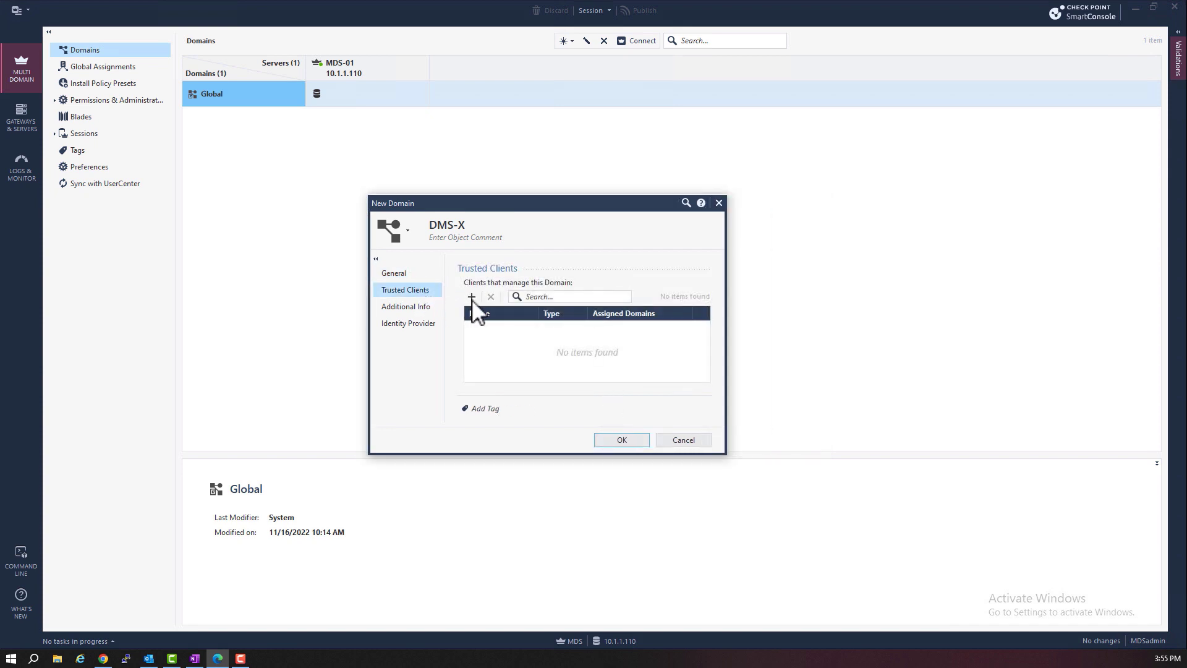
pyautogui.click(471, 297)
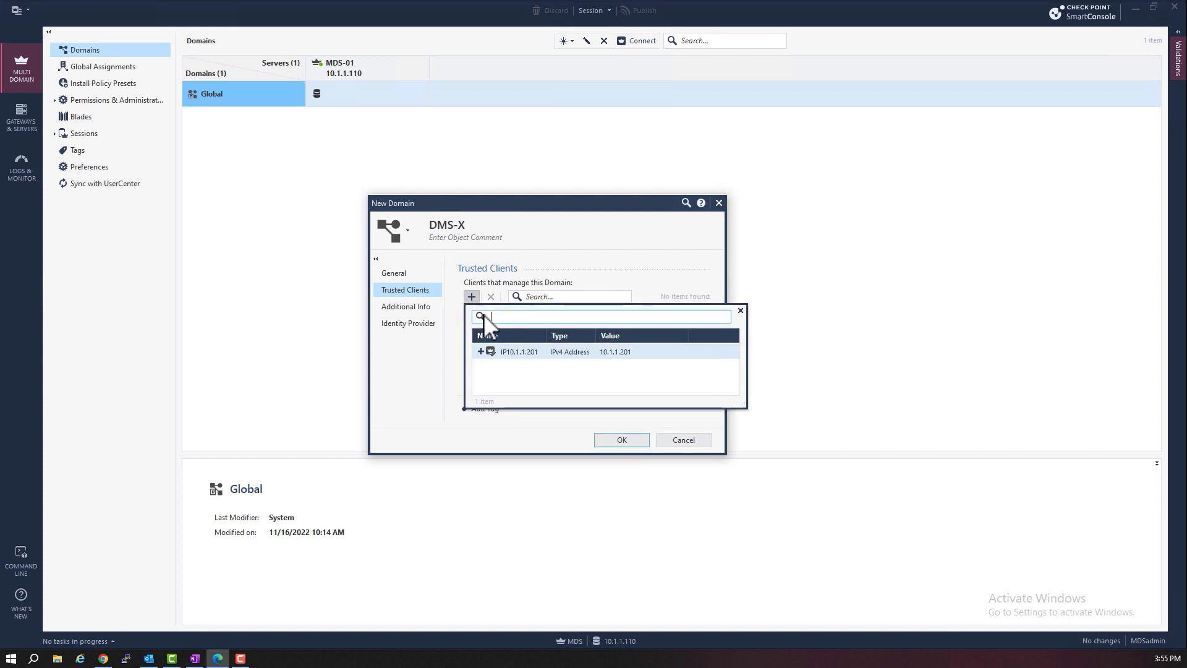
pyautogui.click(481, 351)
pyautogui.click(455, 371)
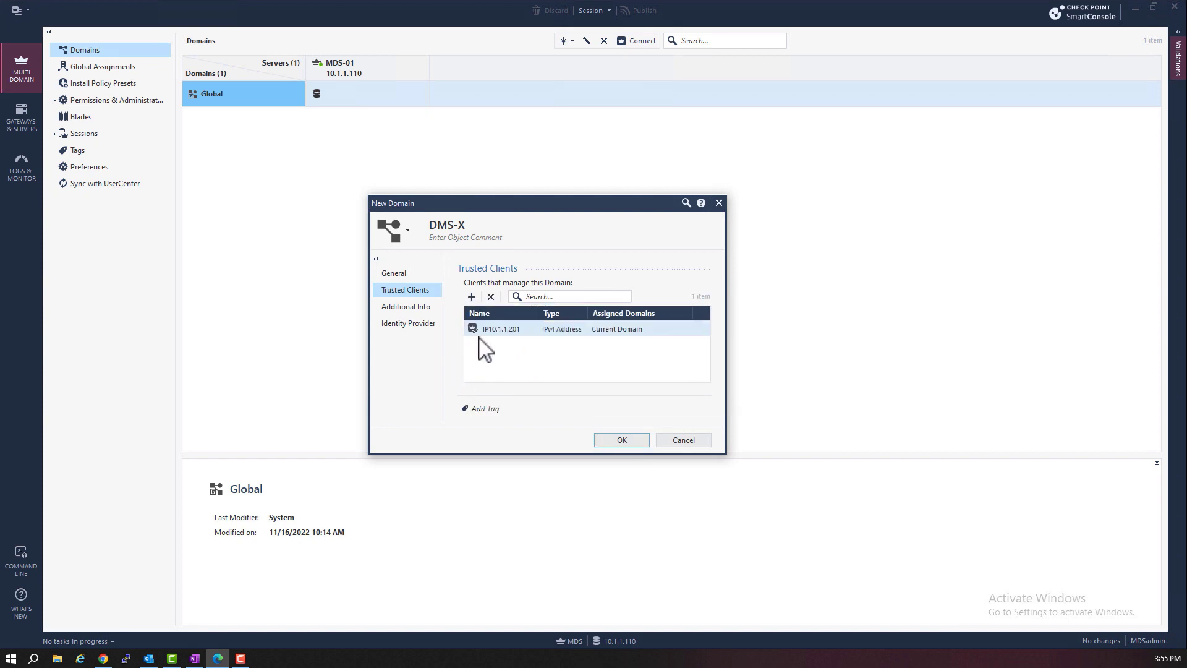
# Review the Additional Info and Identity Provider pages, then return to General
pyautogui.click(421, 306)
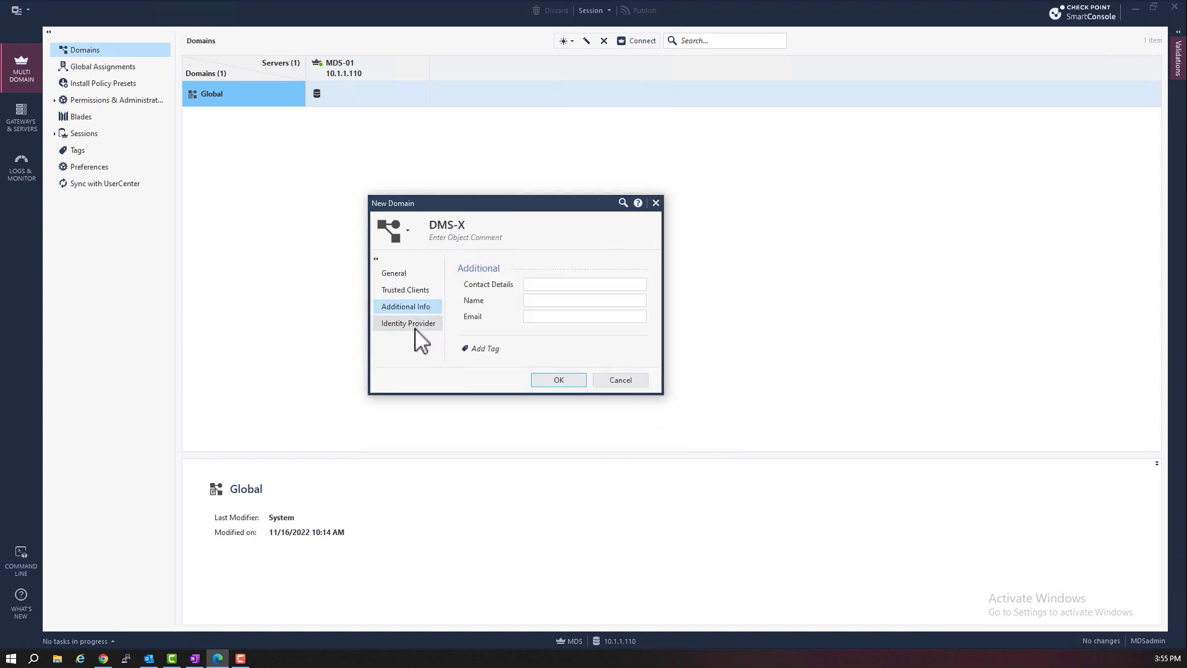
pyautogui.click(415, 319)
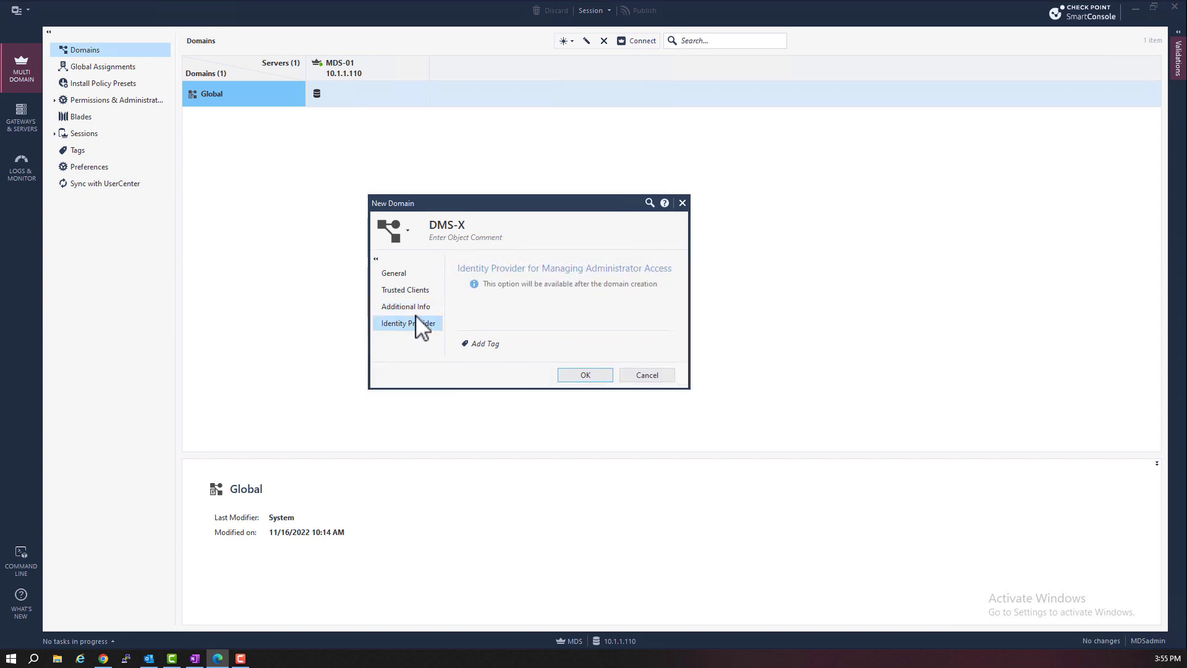
pyautogui.click(406, 275)
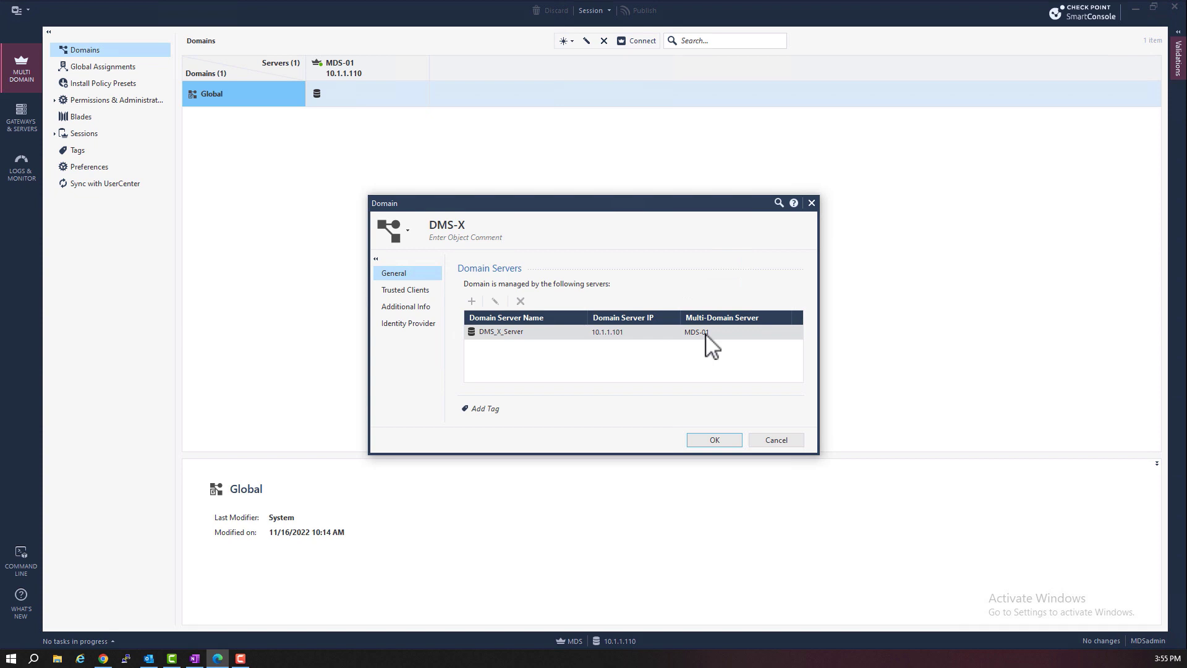
# Save domain DMS-X and confirm the permanent-name and immediate-creation warnings
pyautogui.click(715, 440)
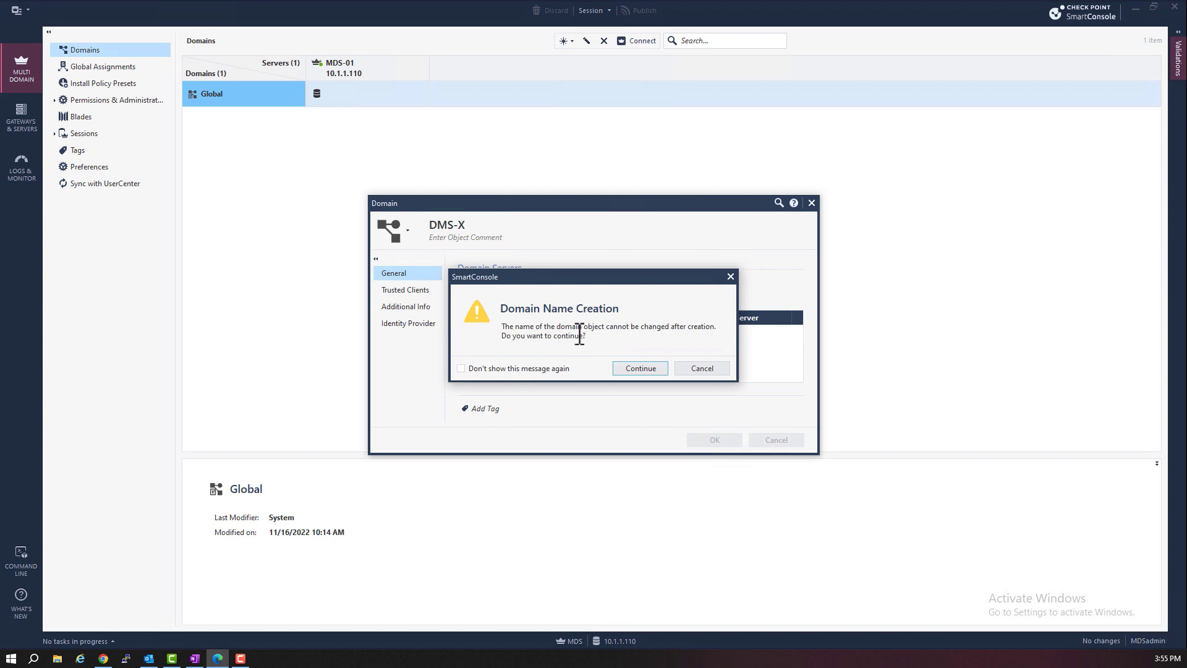
pyautogui.click(637, 367)
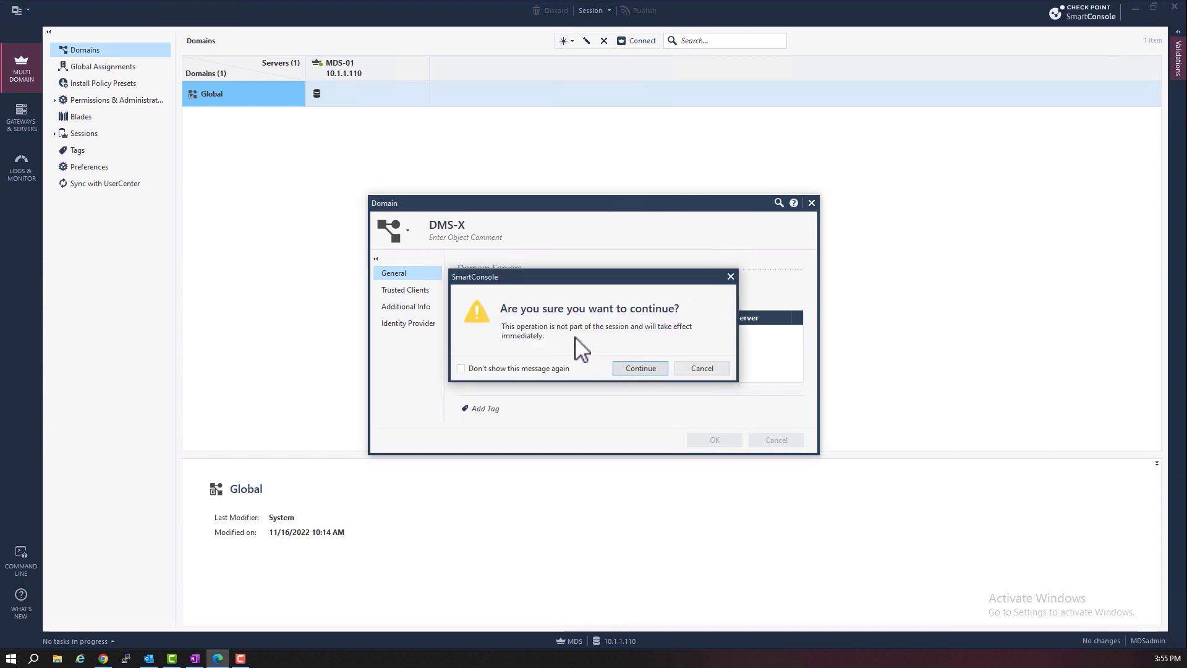
pyautogui.click(640, 370)
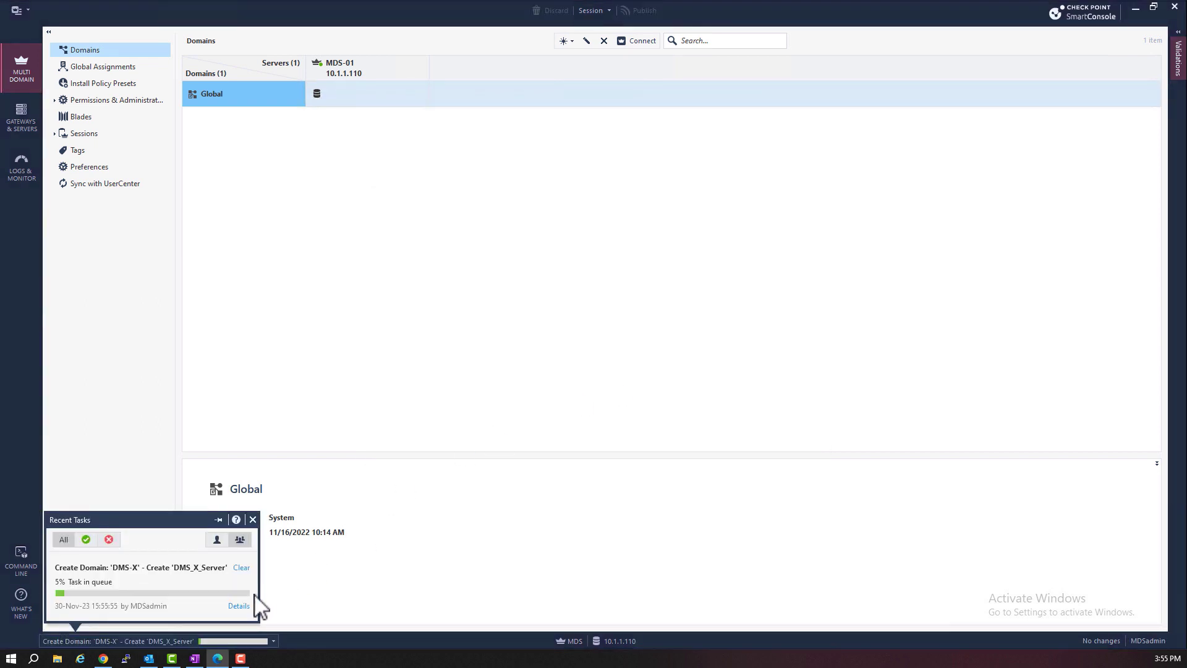
# Open the Create Domain task details and highlight the DMS-X success status message
pyautogui.click(240, 606)
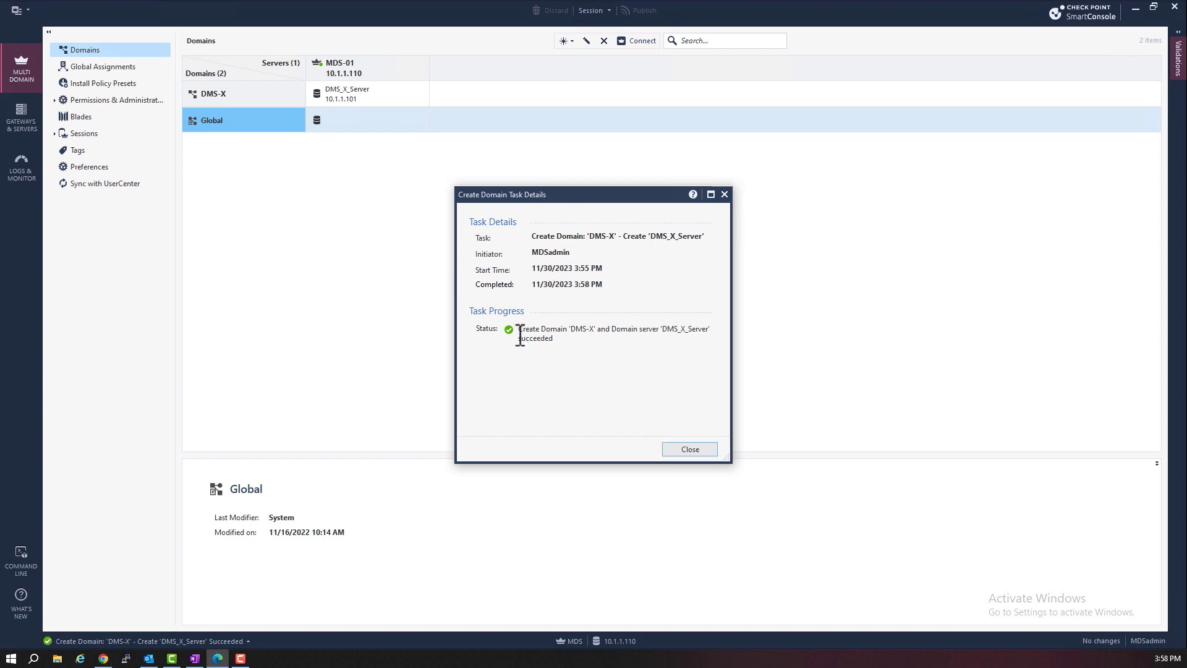
pyautogui.moveTo(518, 329); pyautogui.dragTo(559, 340)
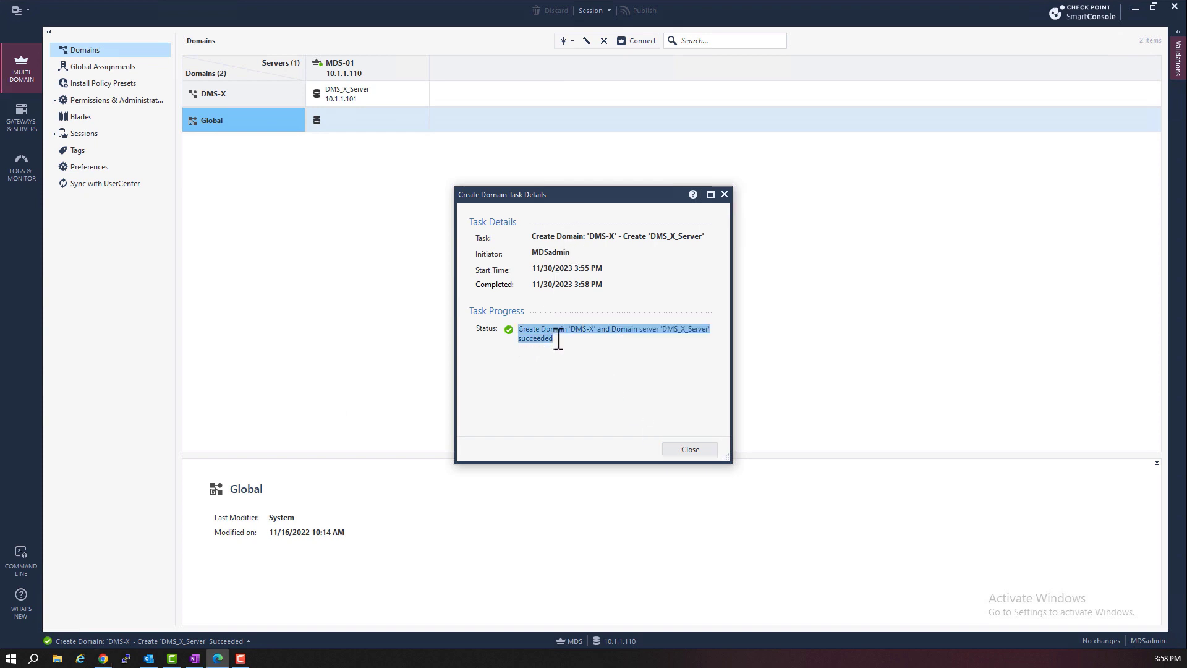
# Review DMS-X, DMS_X_Server and MDS-01 details, then bring up DMS_X_Server's context menu
pyautogui.click(691, 450)
pyautogui.click(237, 97)
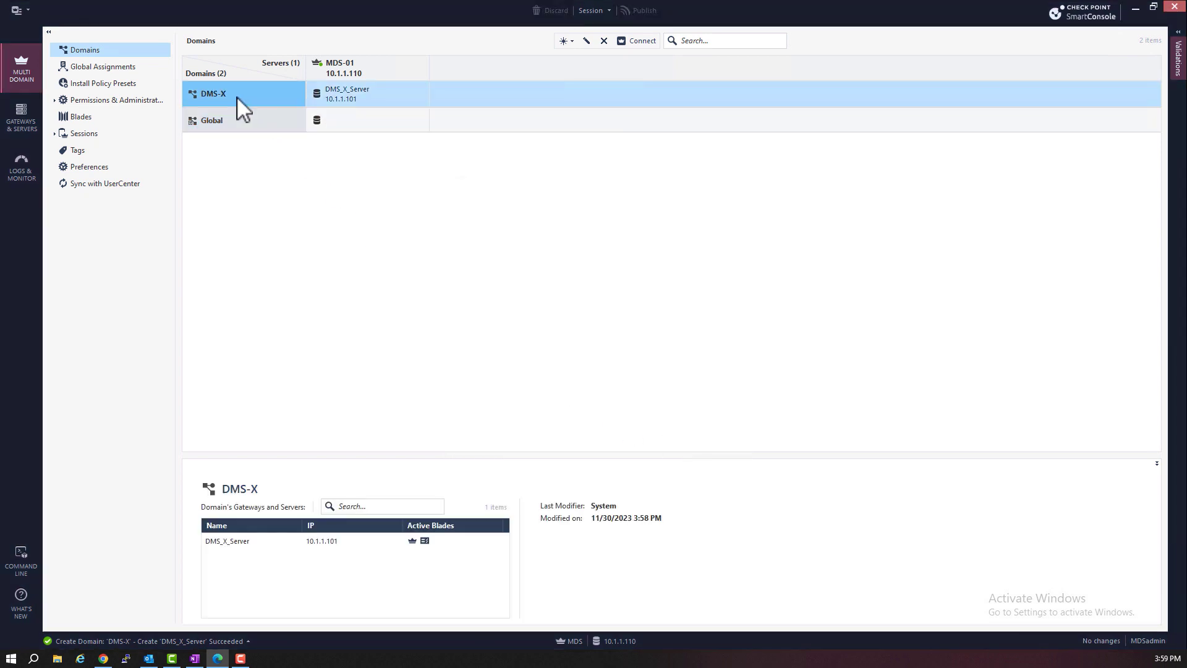
pyautogui.press('Right')
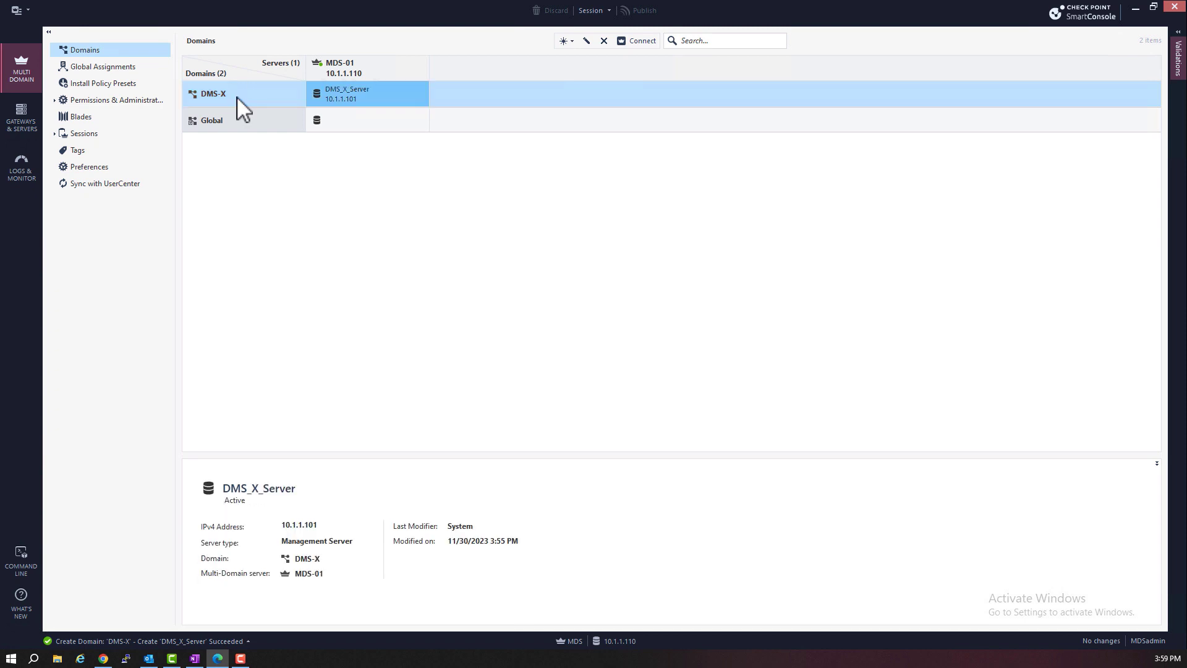
pyautogui.click(343, 66)
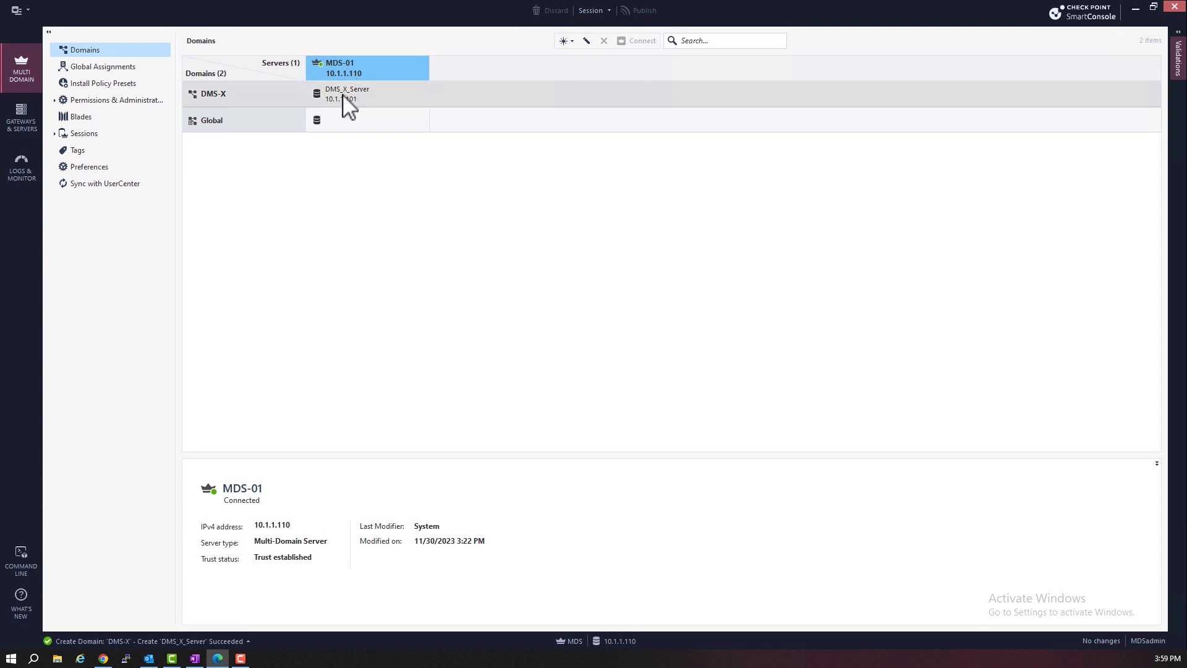
pyautogui.click(347, 103)
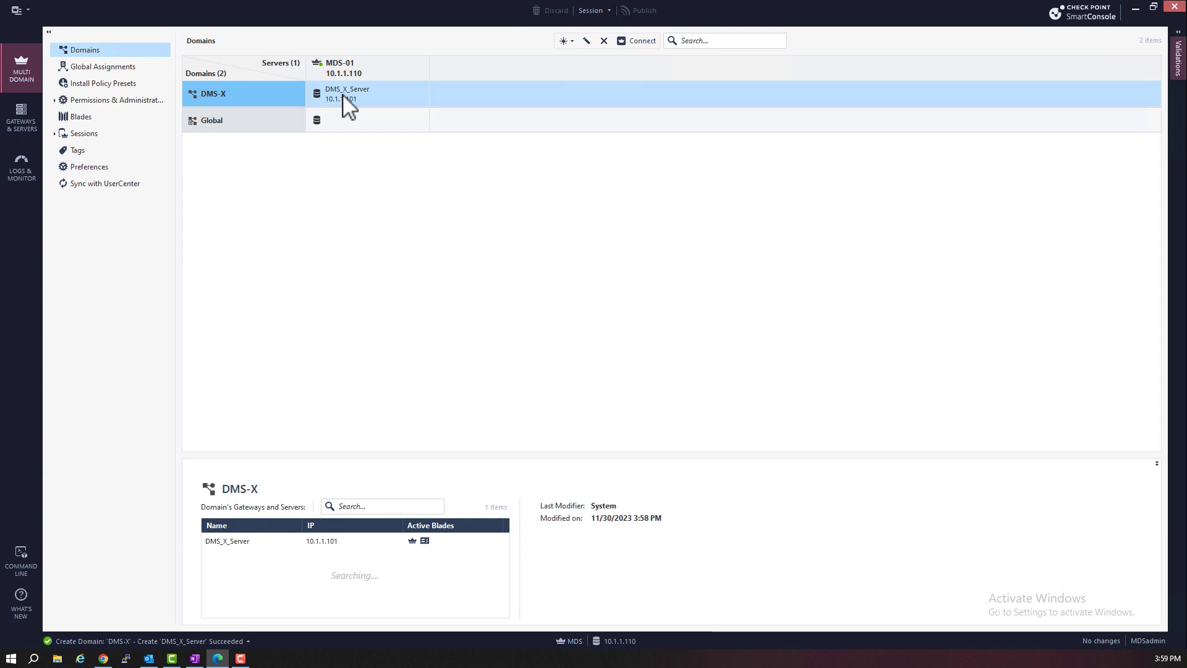
pyautogui.rightClick(343, 97)
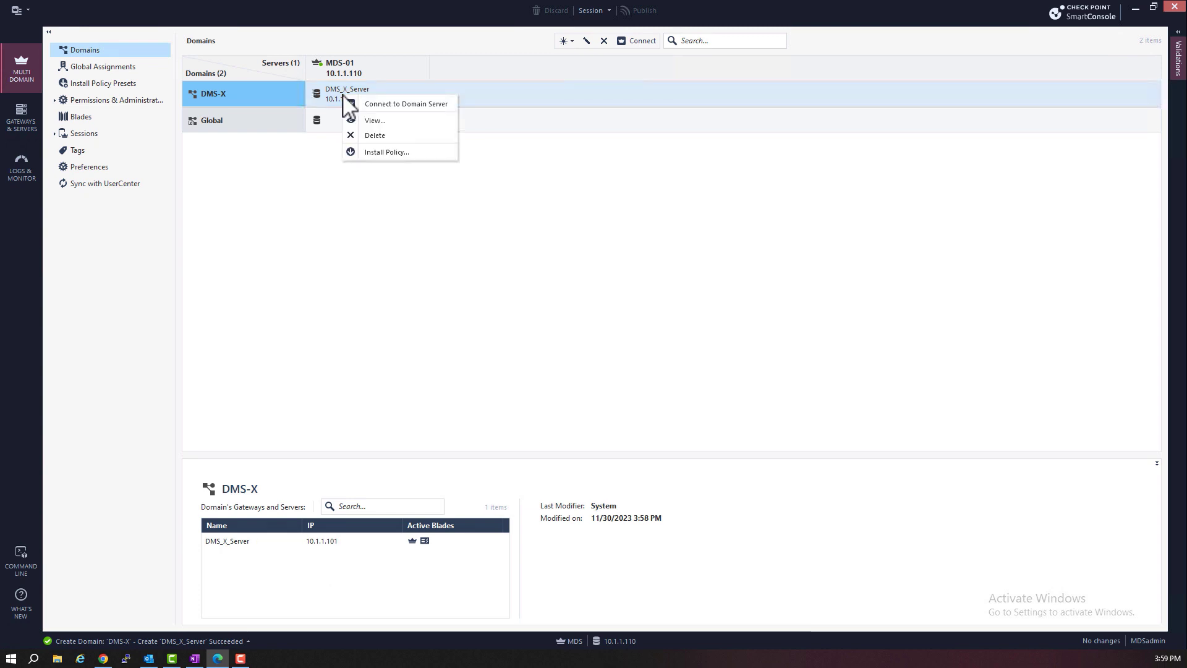
pyautogui.click(419, 105)
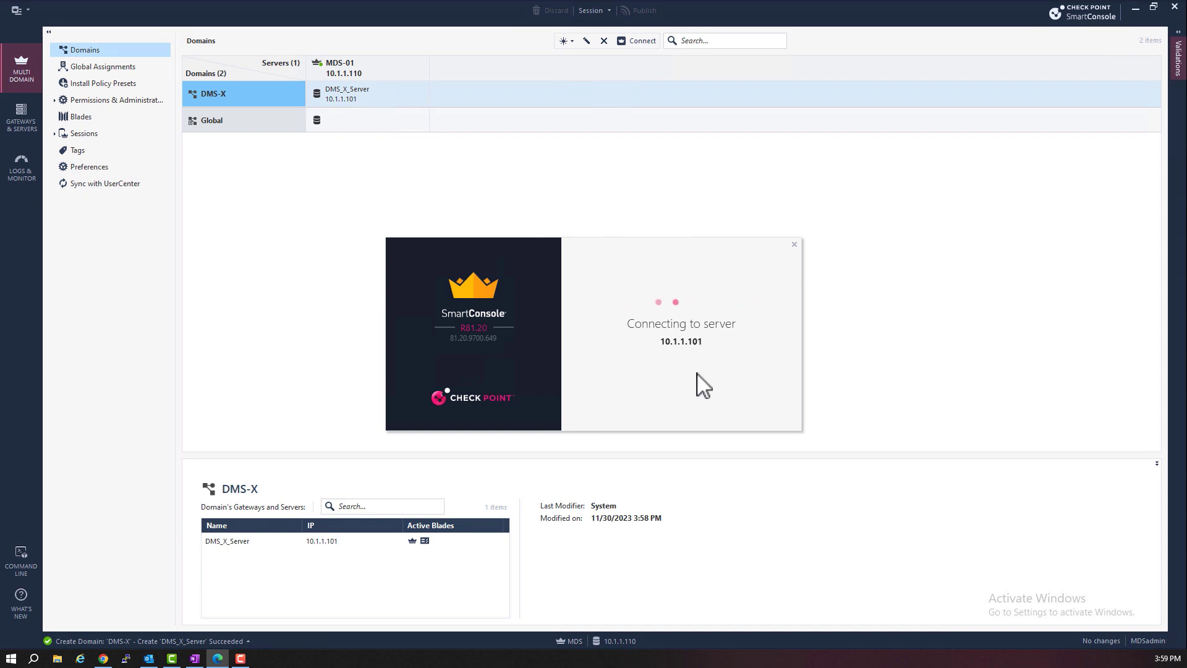
pyautogui.moveTo(627, 321); pyautogui.dragTo(687, 333)
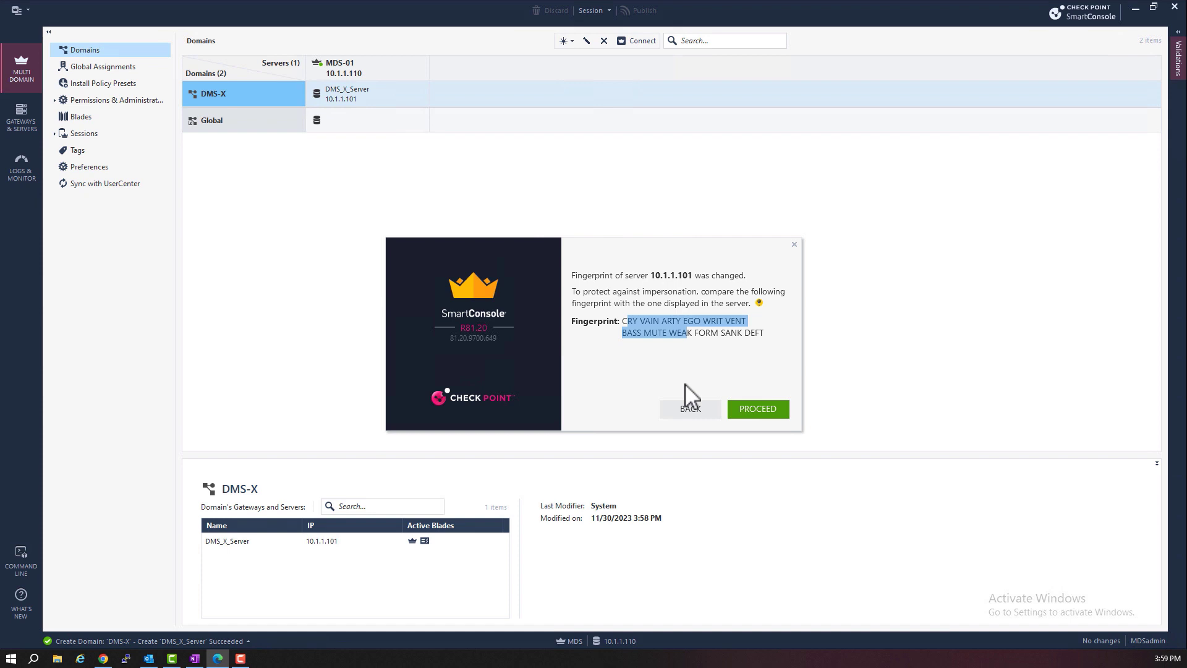
pyautogui.click(794, 246)
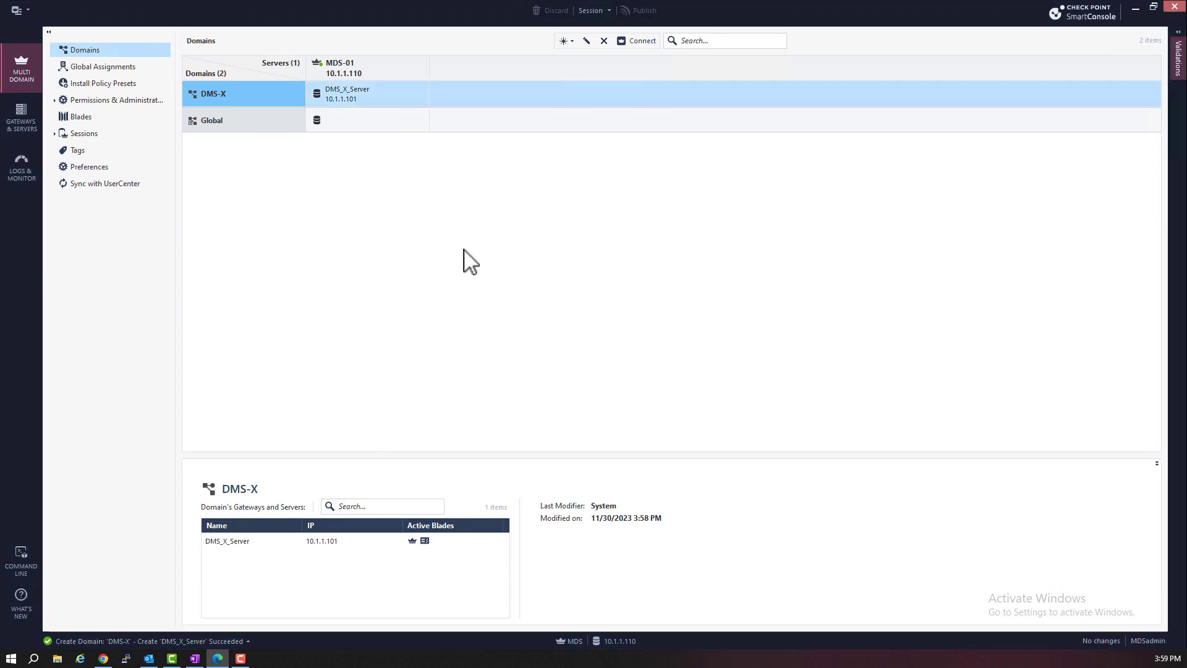
# Start domain DMS-Y with domain server DMS_Y_Server at 10.1.1.102
pyautogui.click(572, 42)
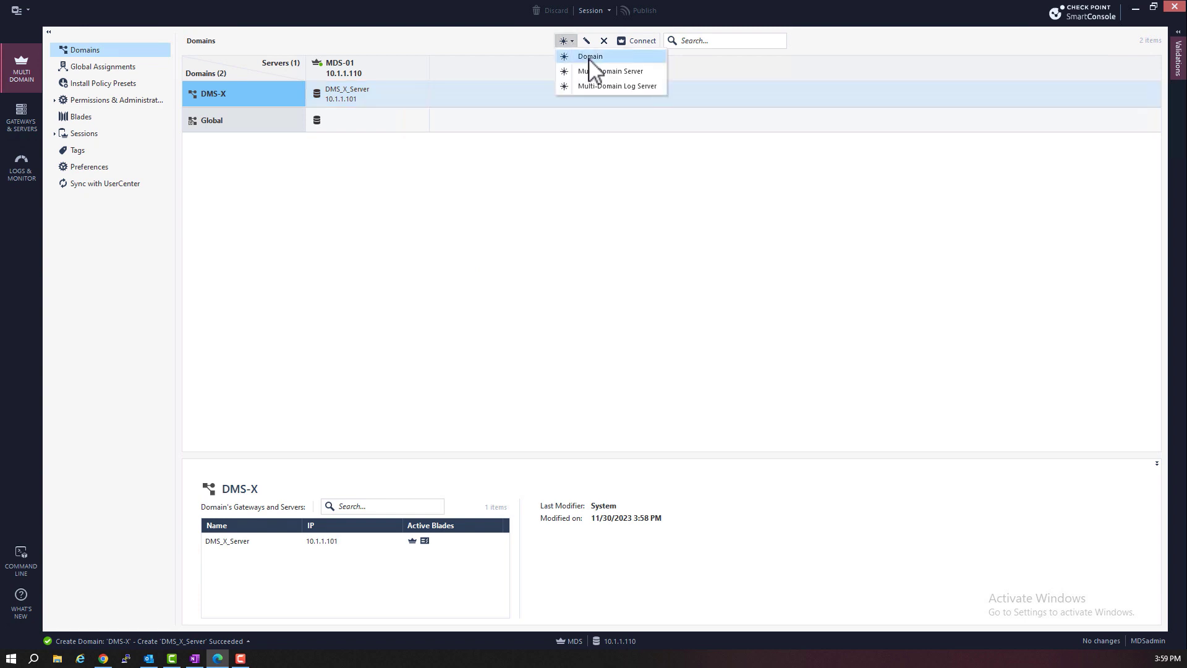
pyautogui.click(590, 57)
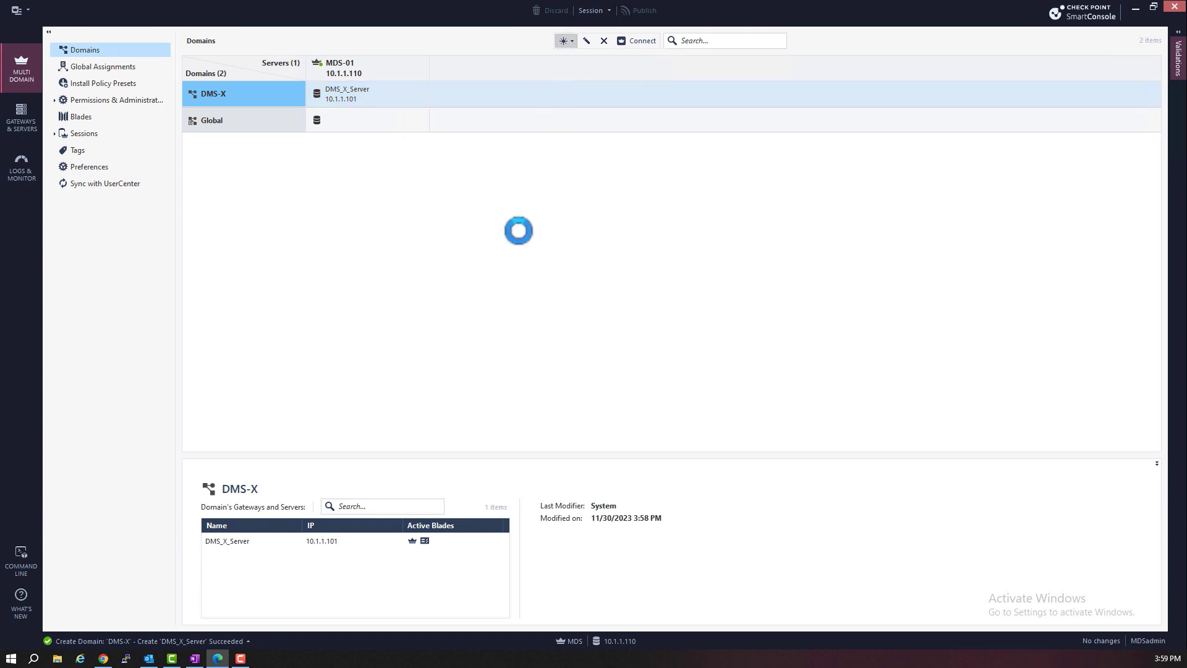
pyautogui.write('DMS')
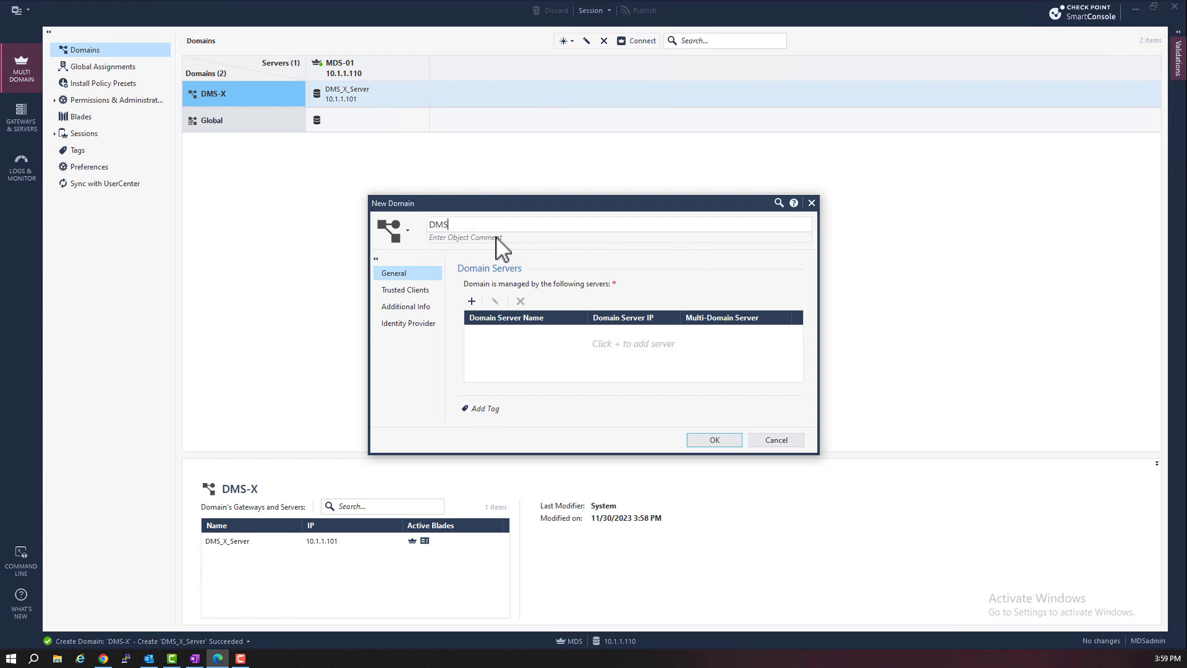
pyautogui.write('-Y')
pyautogui.click(472, 301)
pyautogui.press('Tab')
pyautogui.write('10.1.1.10')
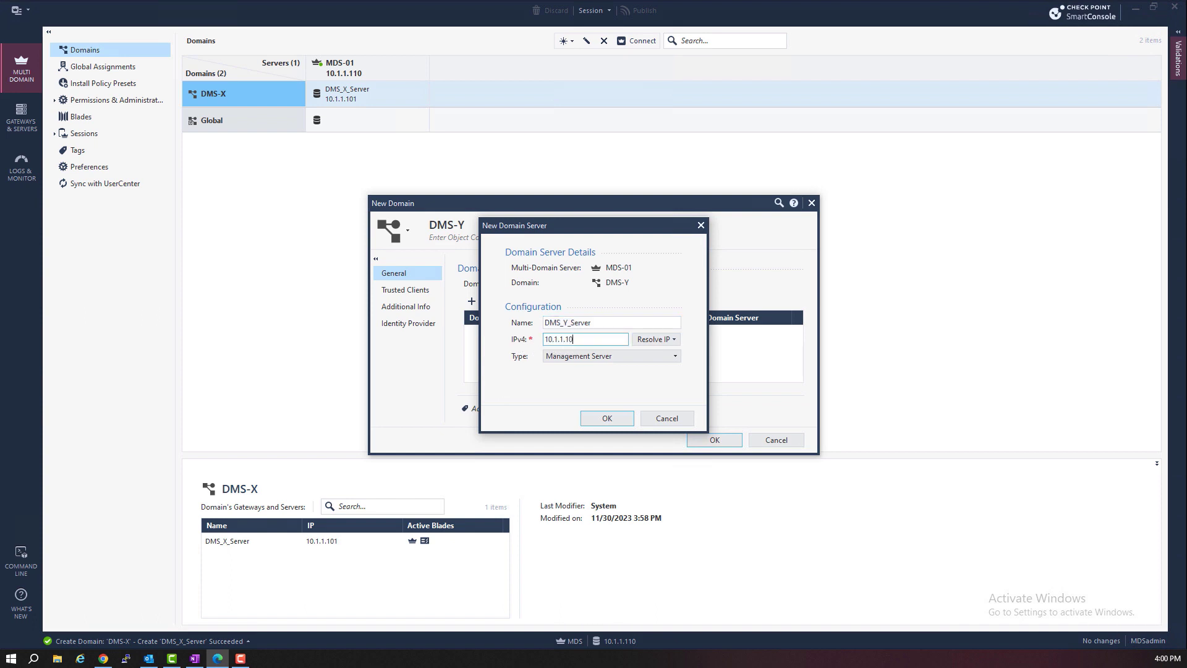
pyautogui.press('Return')
# Add trusted client IP10.1.1.201, create DMS-Y, and close the task report
pyautogui.click(405, 289)
pyautogui.click(471, 296)
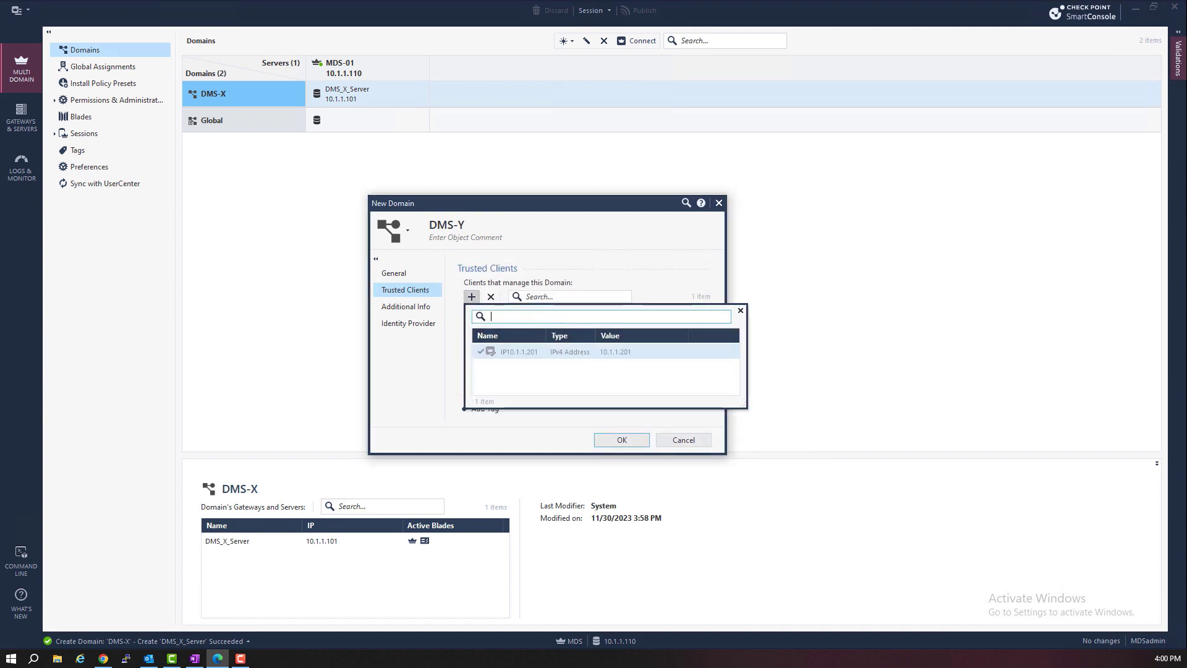
pyautogui.press('Escape')
pyautogui.click(393, 272)
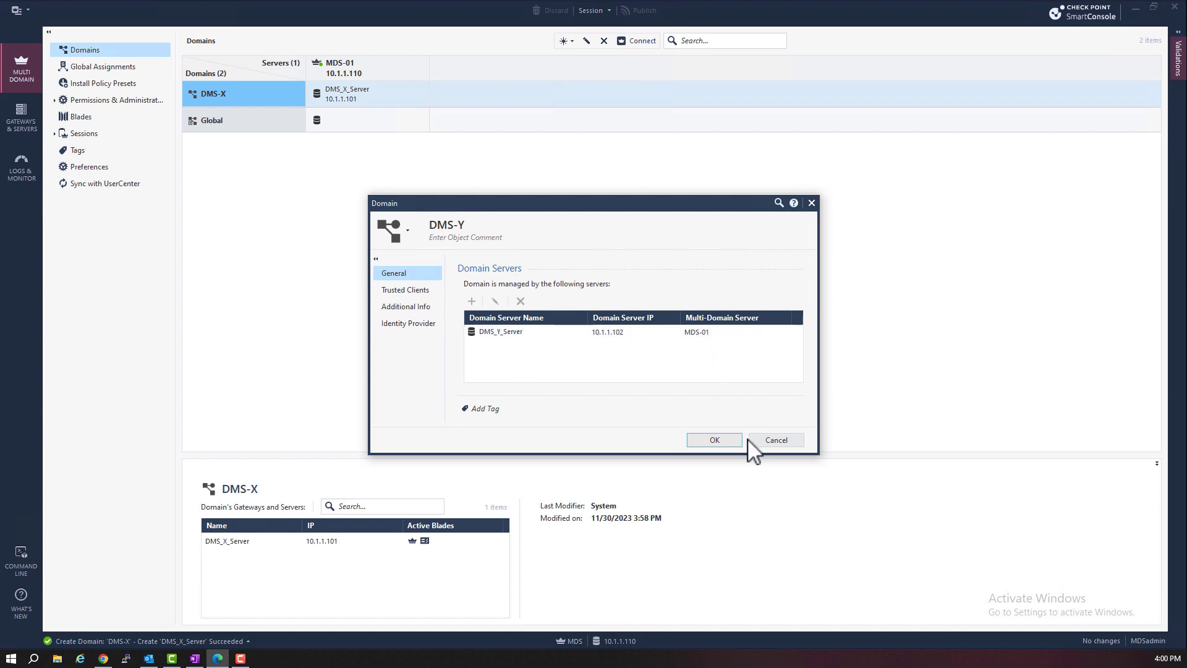
pyautogui.click(716, 440)
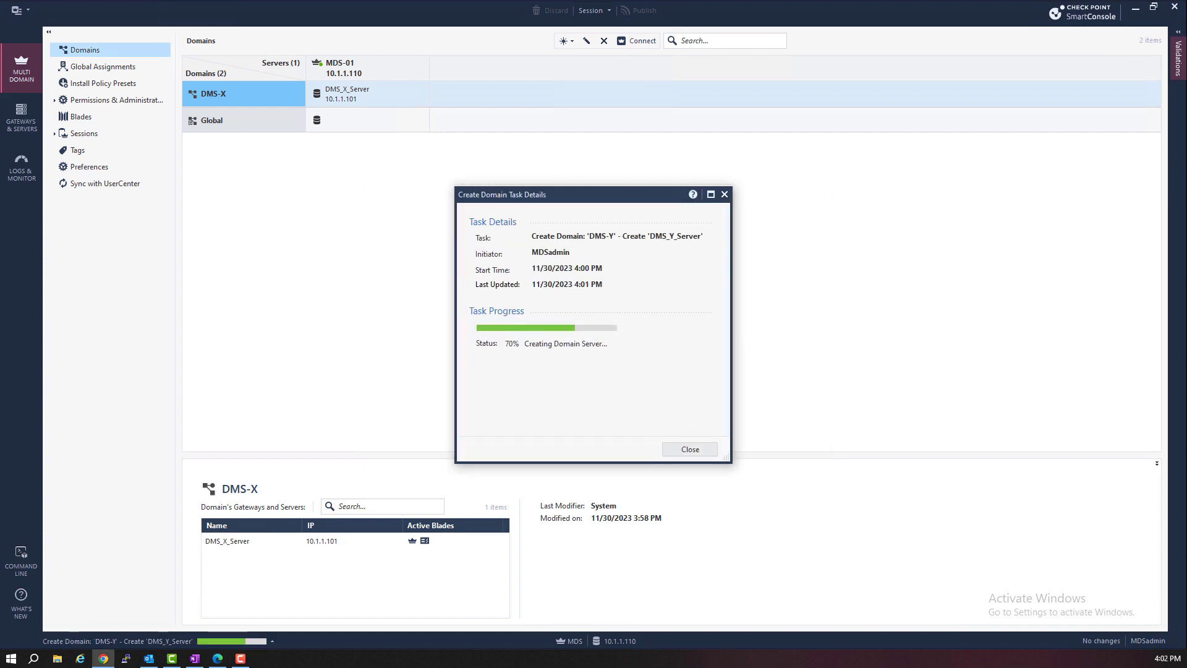
pyautogui.tripleClick(555, 337)
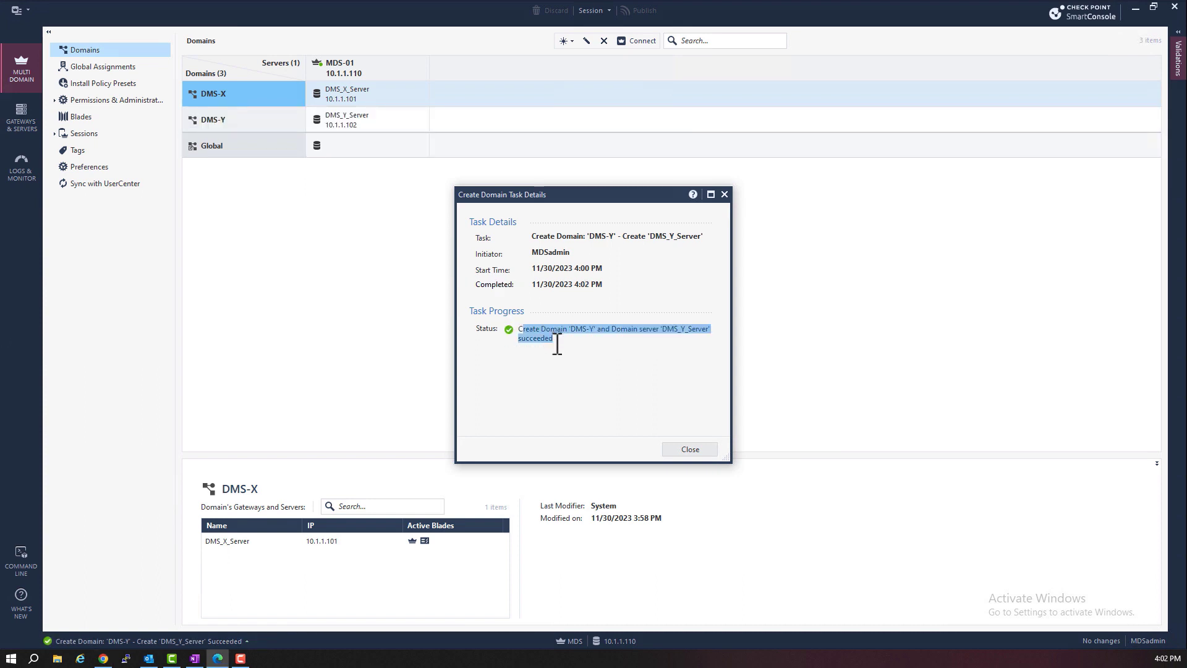
pyautogui.click(680, 451)
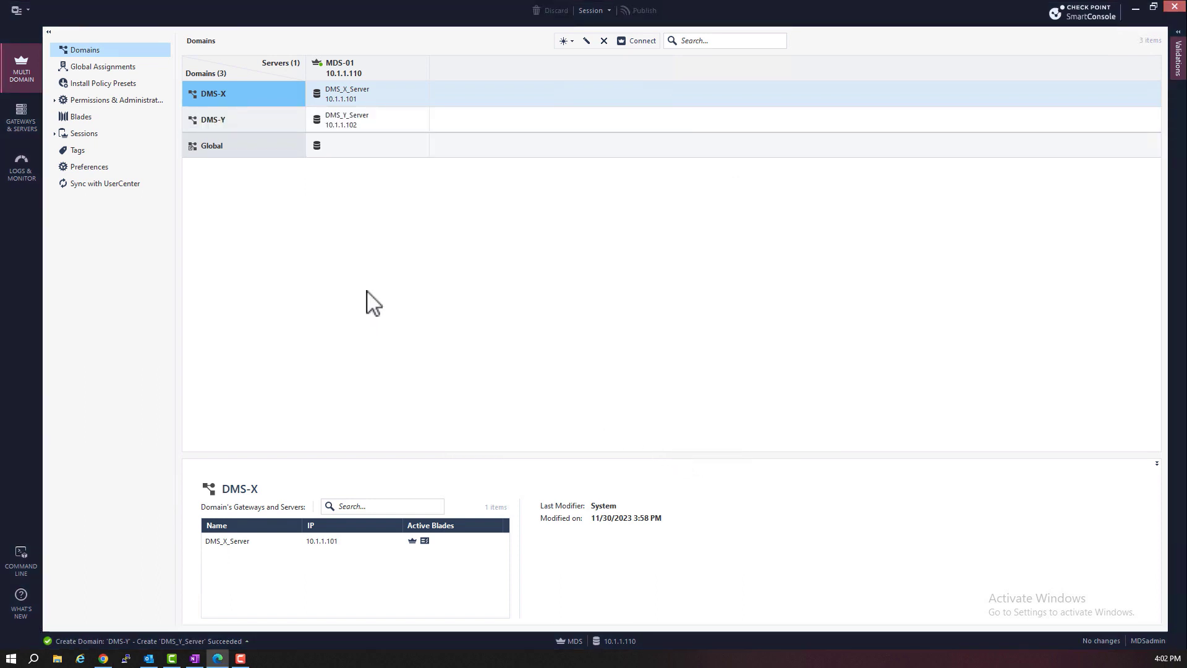
# Start domain DMS-Z with domain server DMS_Z_Server at 10.1.1.103
pyautogui.click(570, 41)
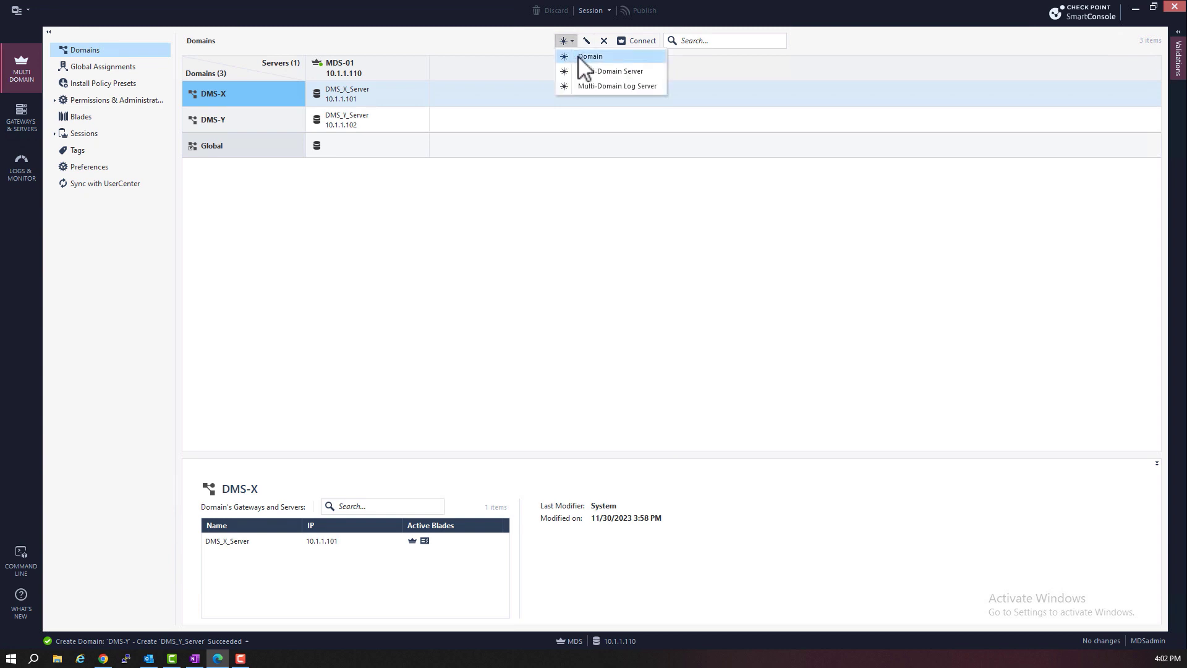
pyautogui.click(584, 57)
pyautogui.write('DMS-Z')
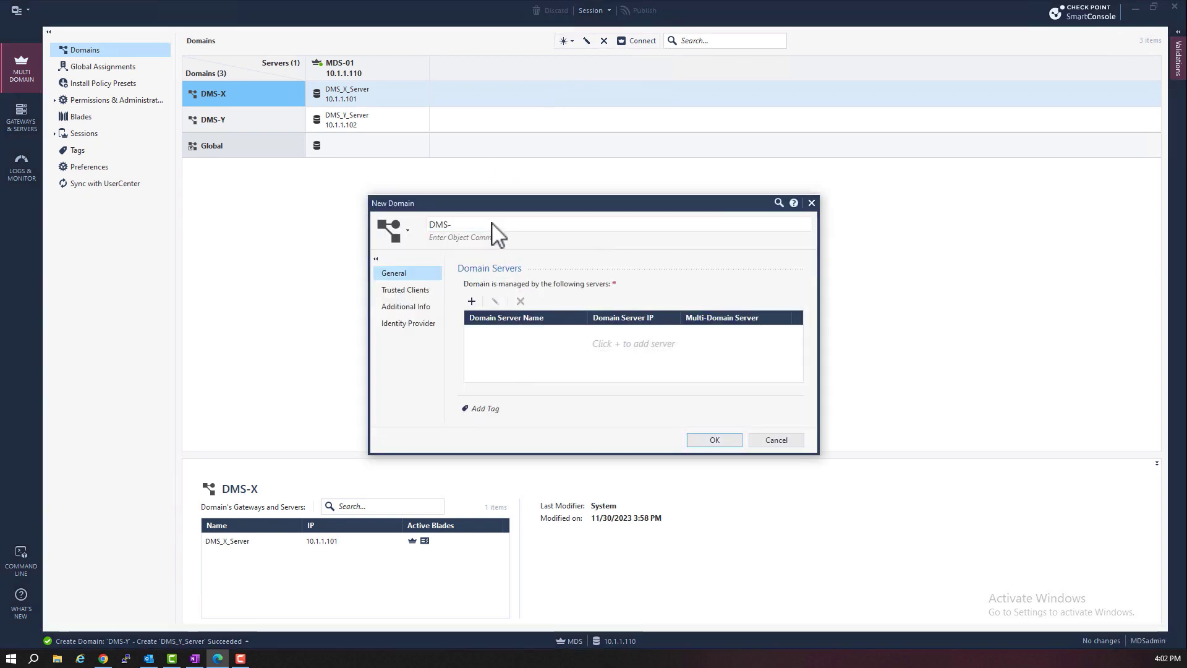
pyautogui.click(471, 302)
pyautogui.write('10.1.1.103')
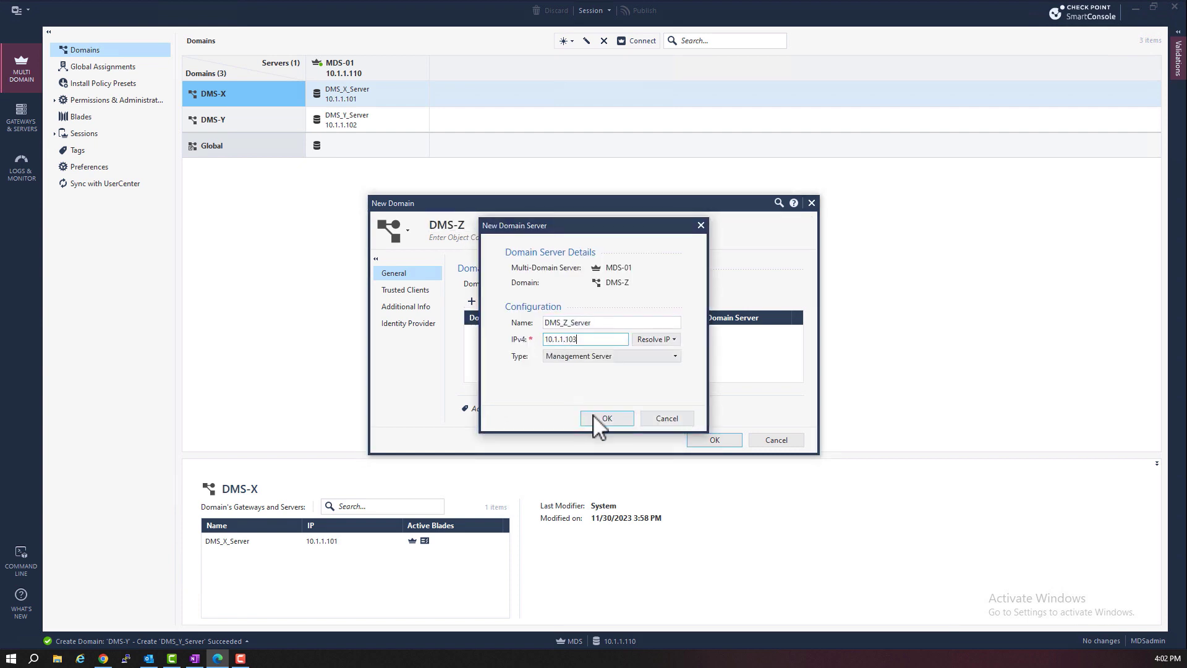
pyautogui.click(601, 418)
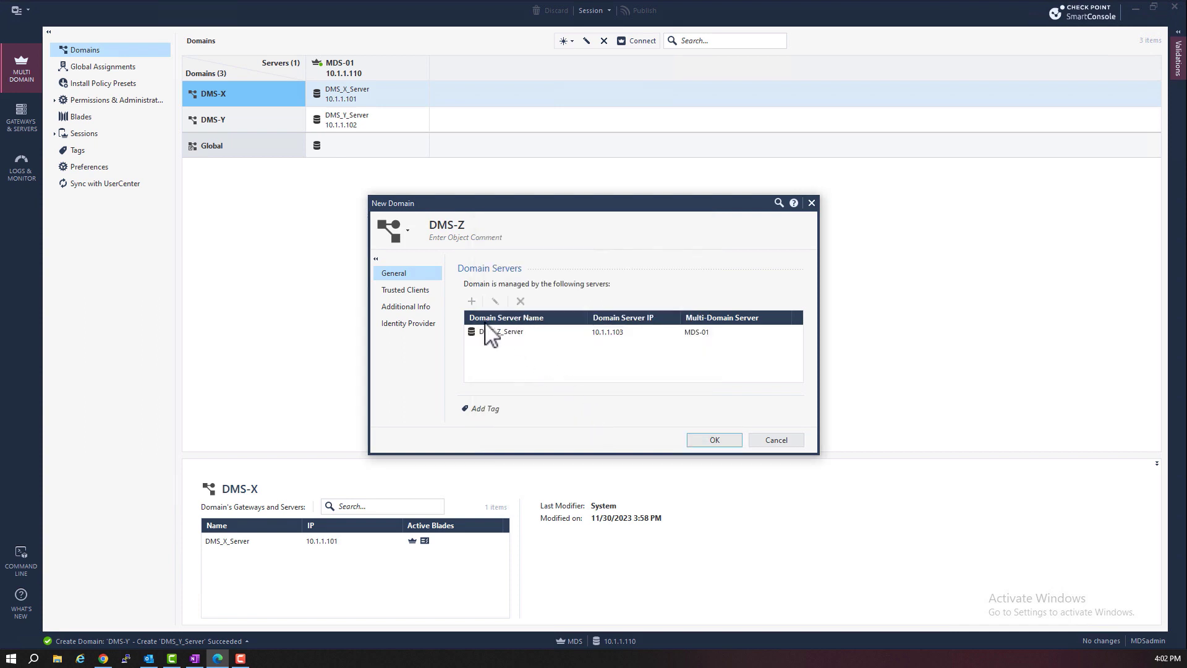
# Add trusted client IP10.1.1.201 and create the DMS-Z domain
pyautogui.click(423, 291)
pyautogui.click(471, 297)
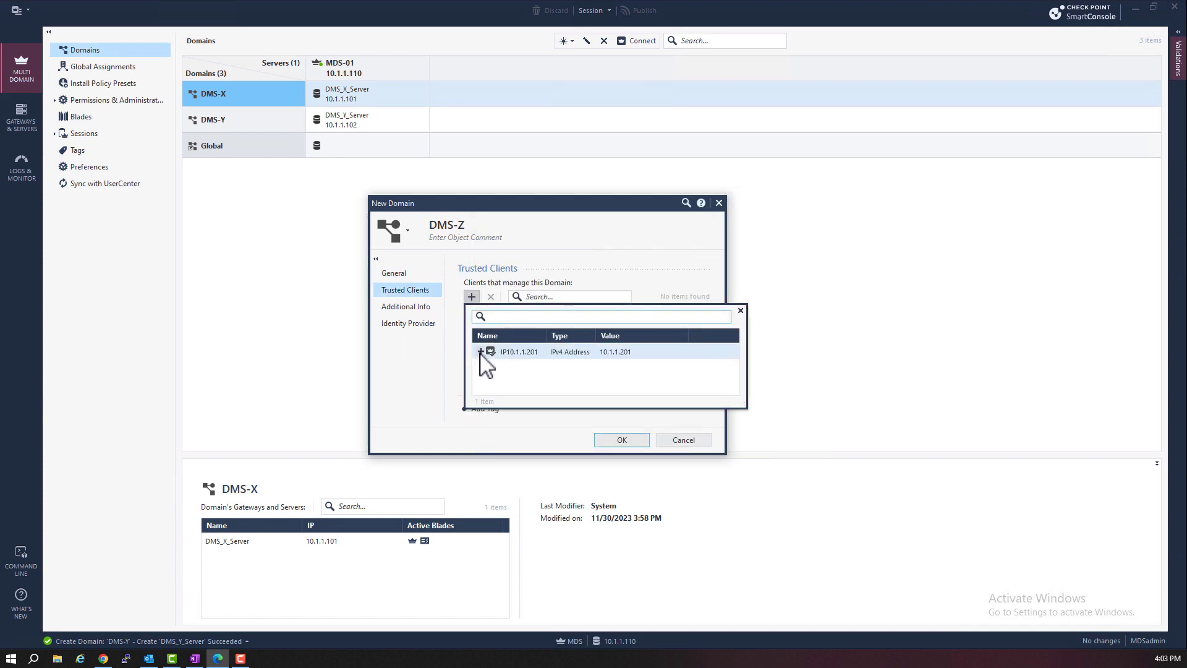
pyautogui.click(480, 354)
pyautogui.click(717, 438)
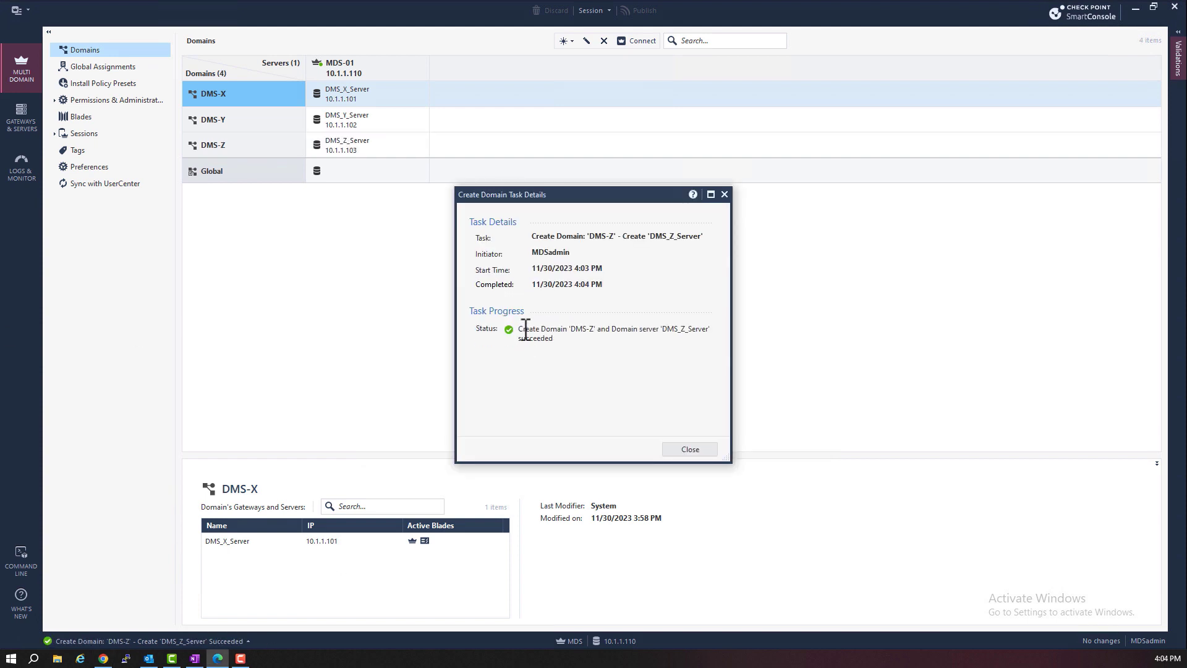
pyautogui.tripleClick(546, 339)
pyautogui.click(636, 441)
# Close the task report and view the DMS-Y and DMS-Z domain details
pyautogui.press('Escape')
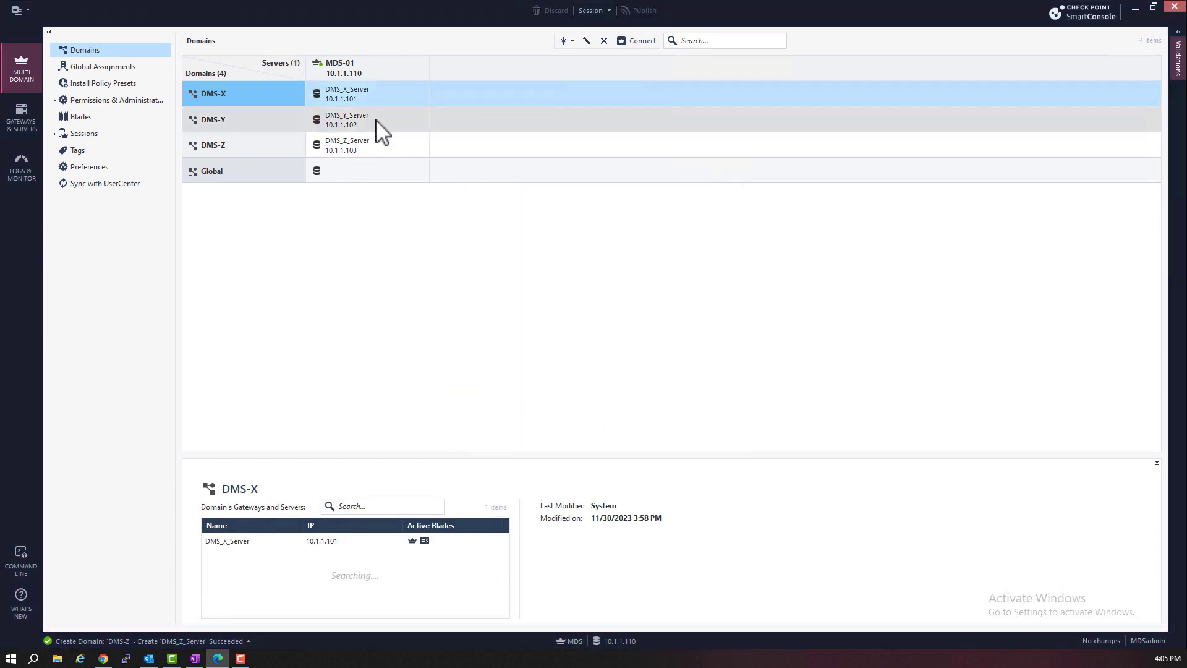
pyautogui.click(377, 127)
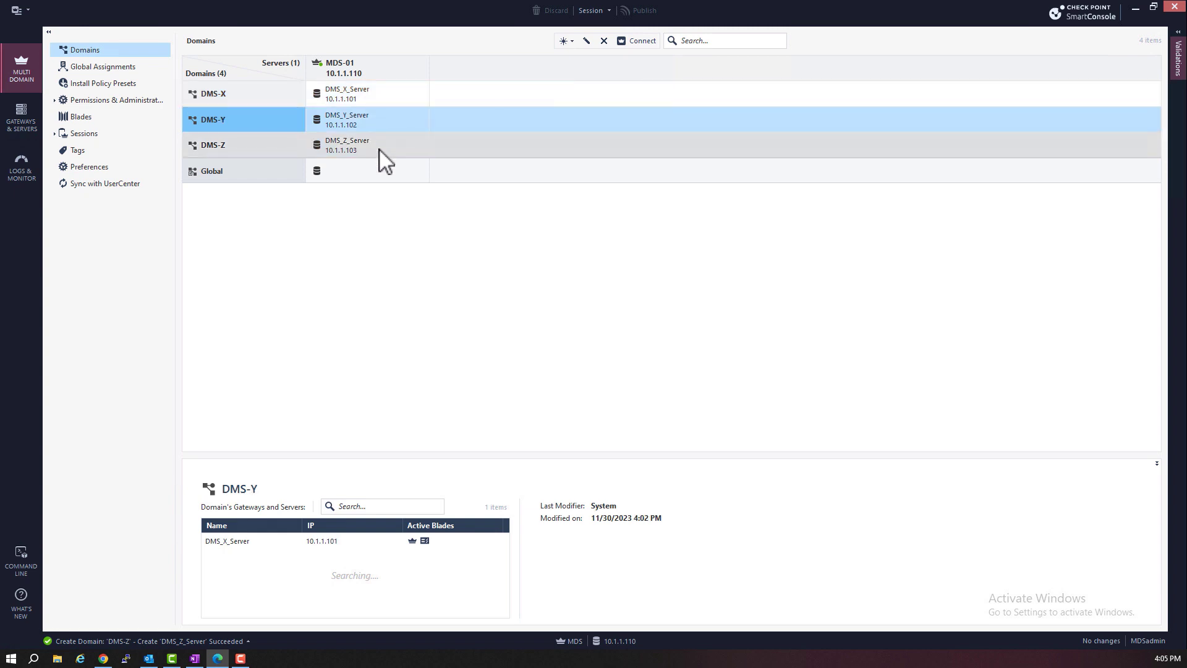
pyautogui.click(380, 150)
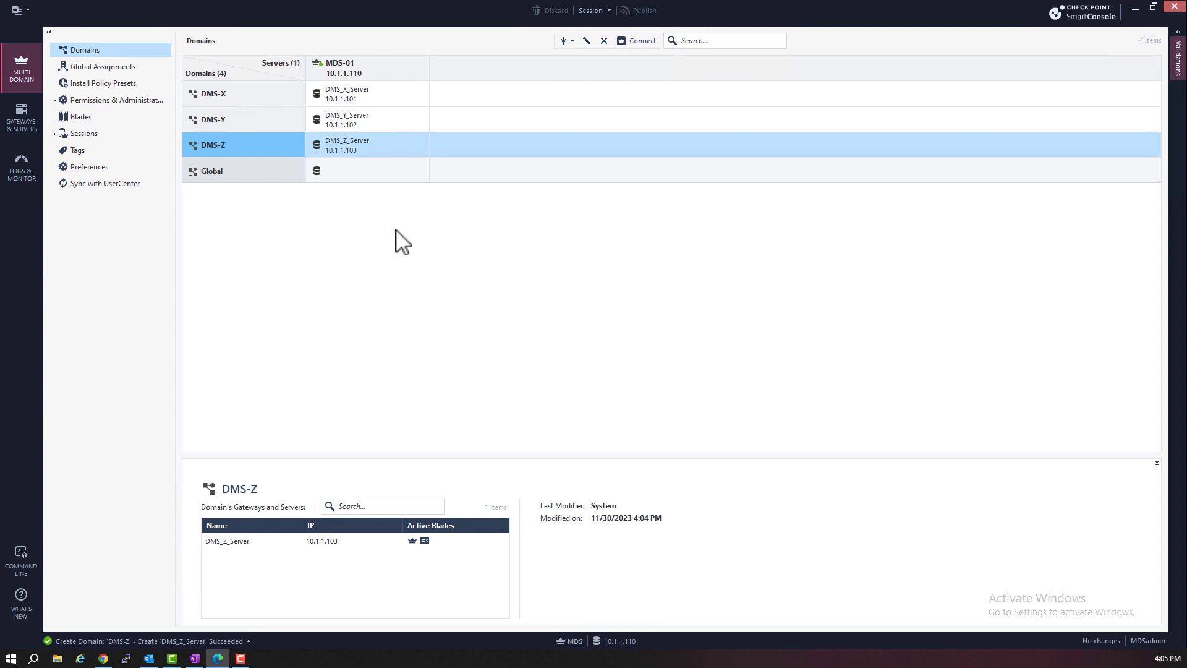
# Connect to DMS_X_Server from its context menu and accept the server fingerprint
pyautogui.rightClick(357, 99)
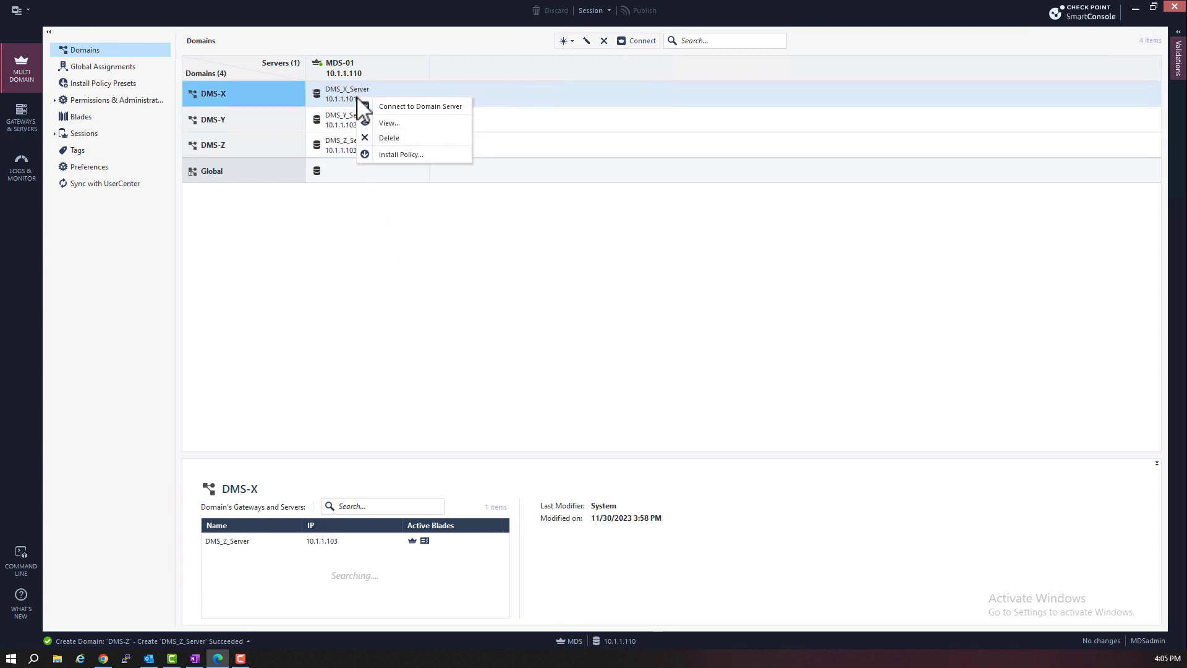
pyautogui.click(395, 107)
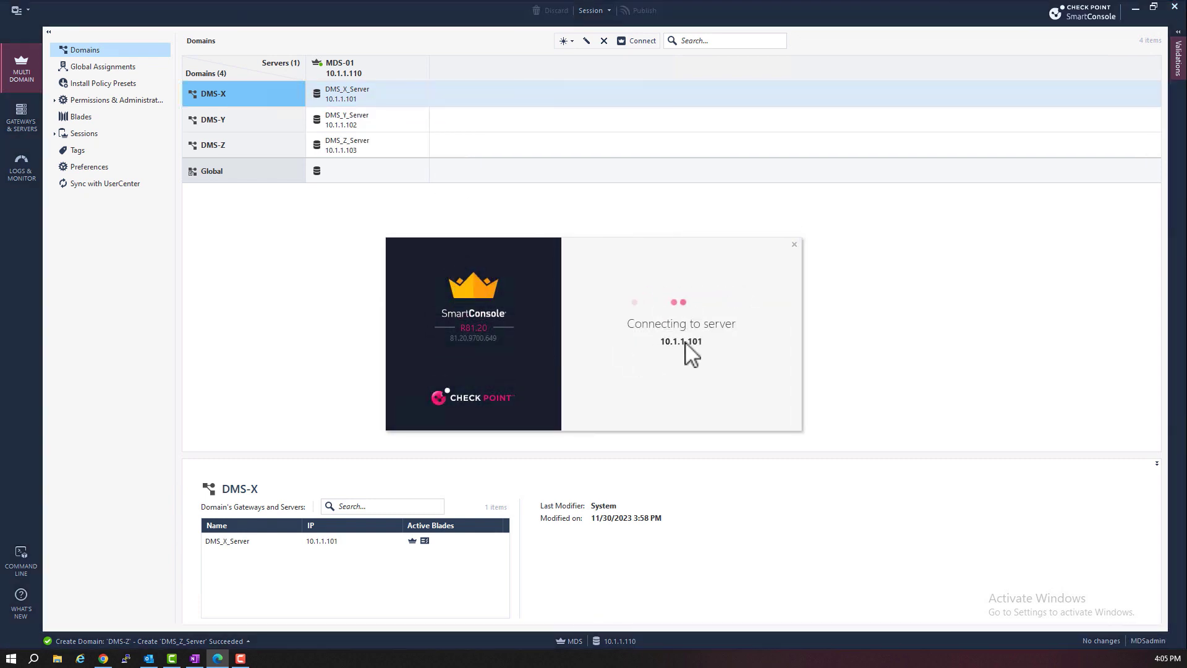
pyautogui.press('Return')
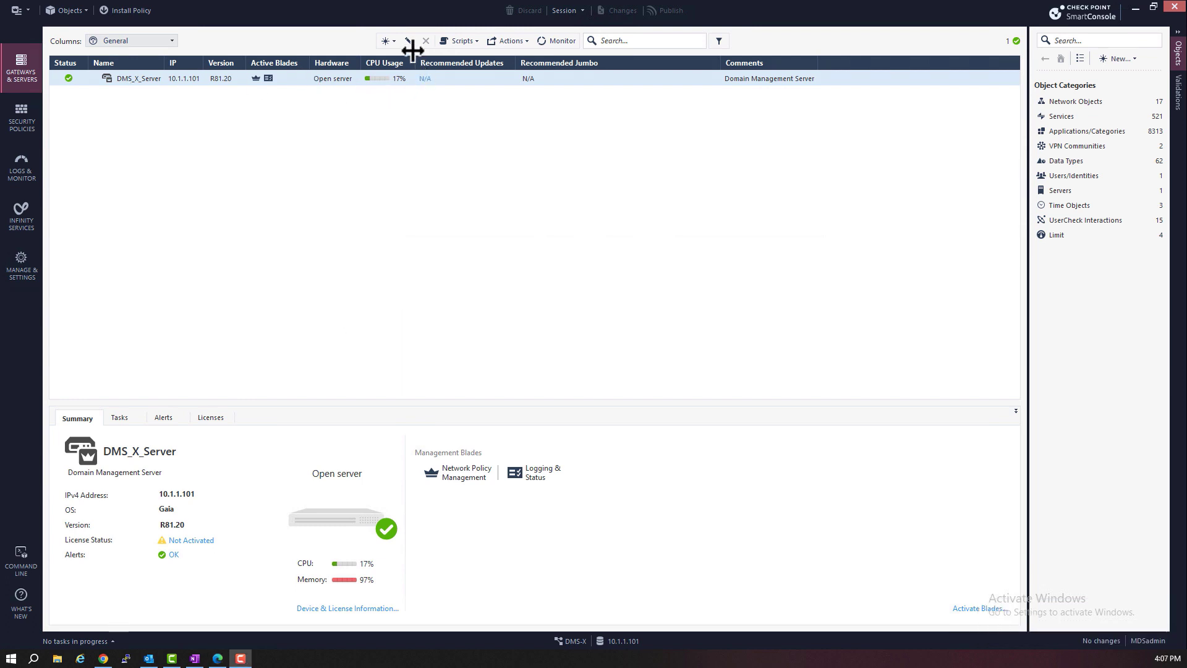
# Create gateway SG-X at IPv4 10.1.1.4 and initialize trust using a one-time password
pyautogui.click(395, 41)
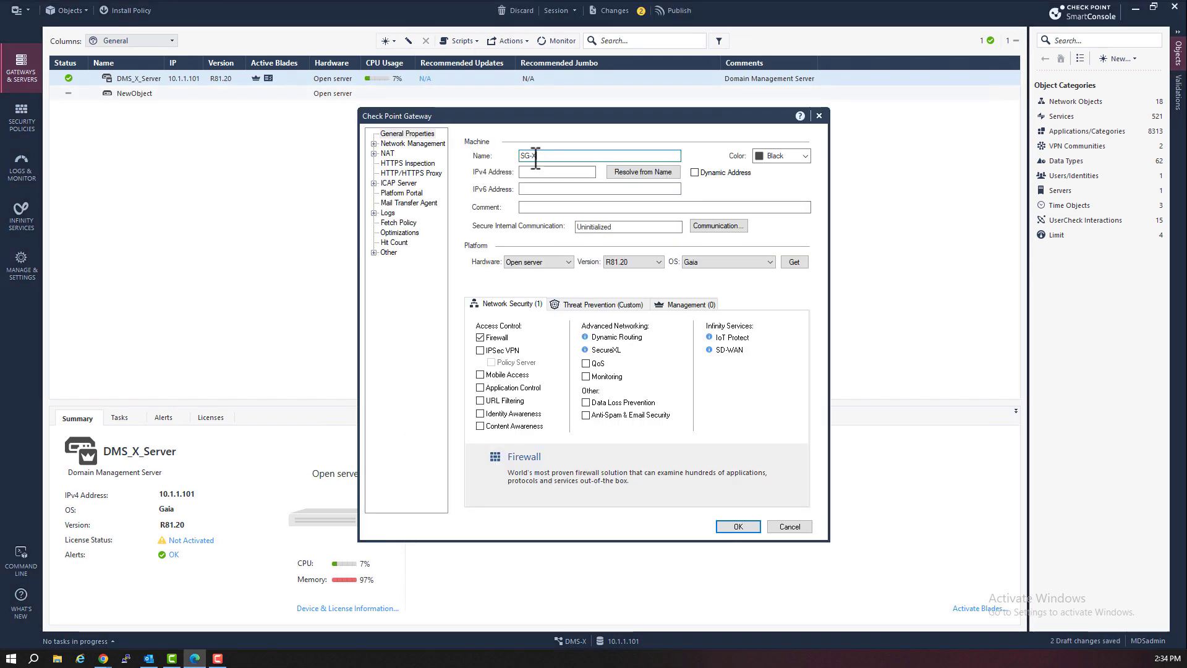
pyautogui.click(553, 172)
pyautogui.write('10')
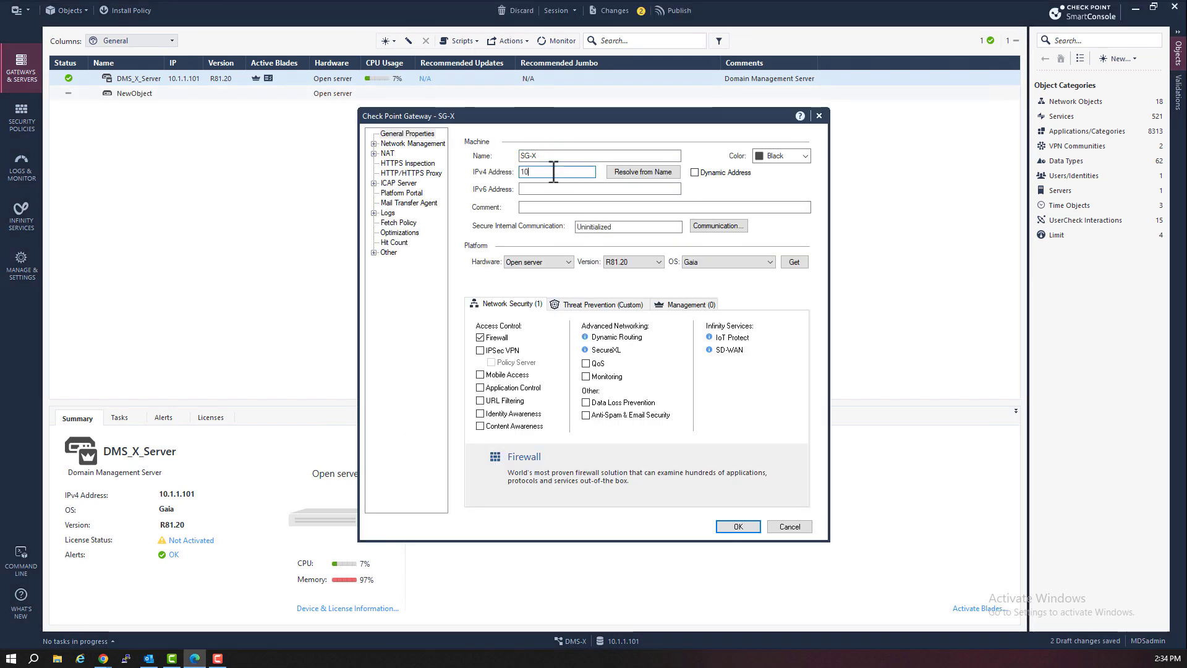
pyautogui.write('.1.1.4vpn123')
pyautogui.press('Tab')
pyautogui.write('vpn123')
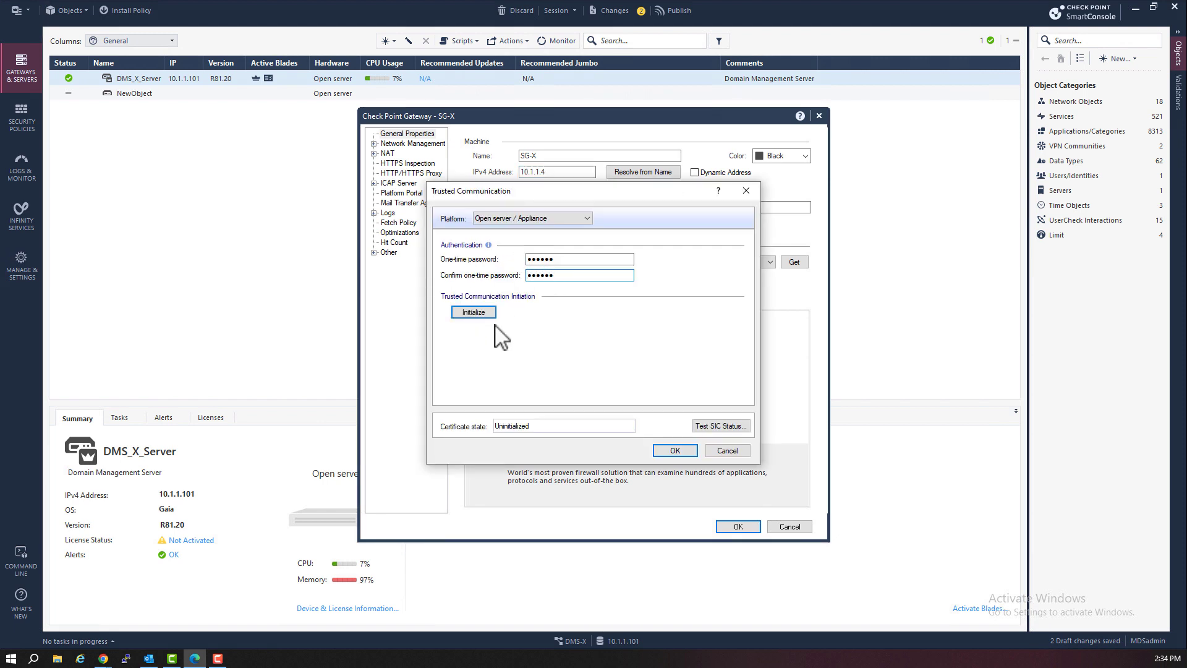
pyautogui.click(473, 312)
pyautogui.click(675, 450)
pyautogui.click(793, 262)
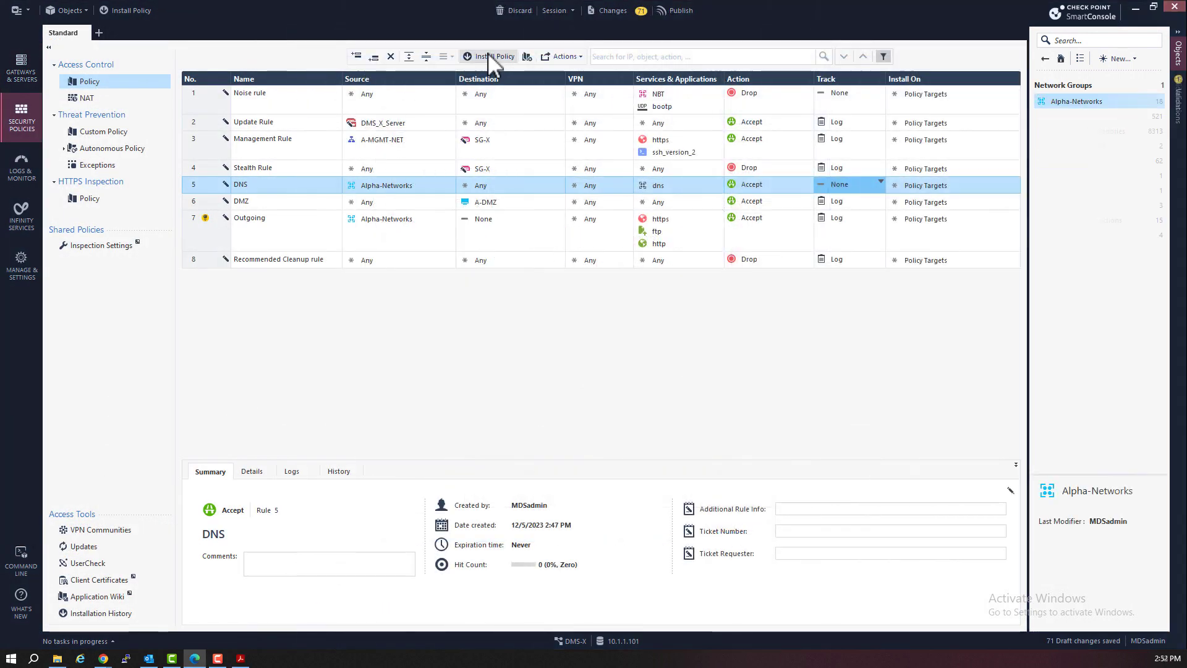
# Publish the pending changes and install the Standard policy on SG-X
pyautogui.click(488, 57)
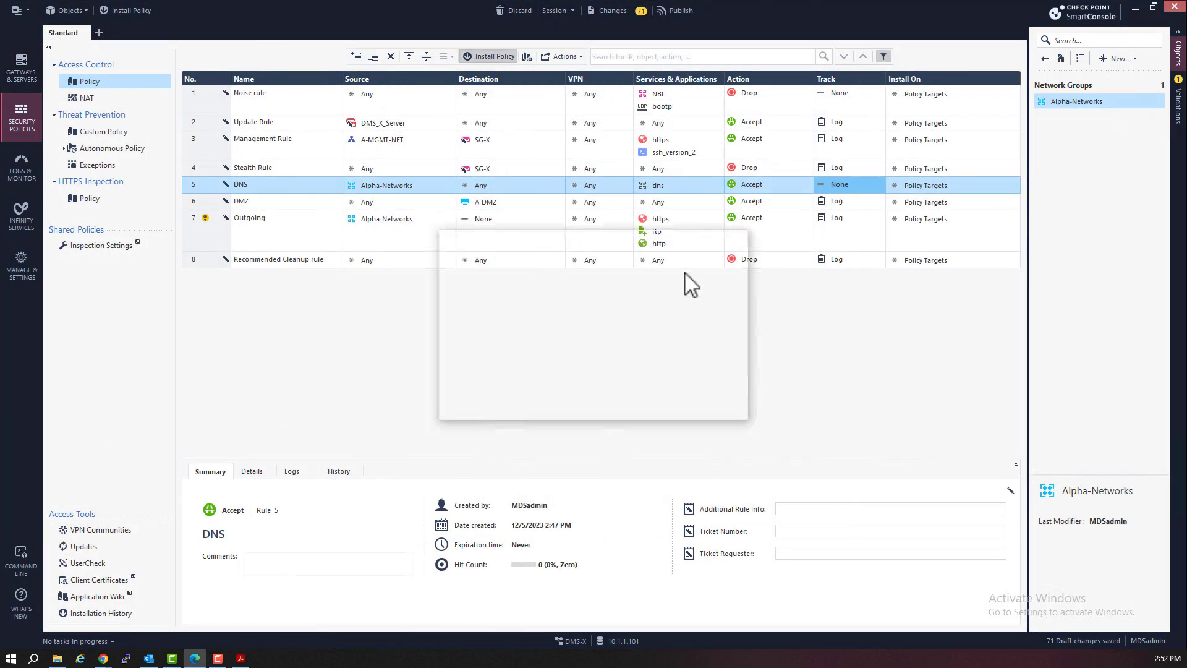
pyautogui.click(654, 405)
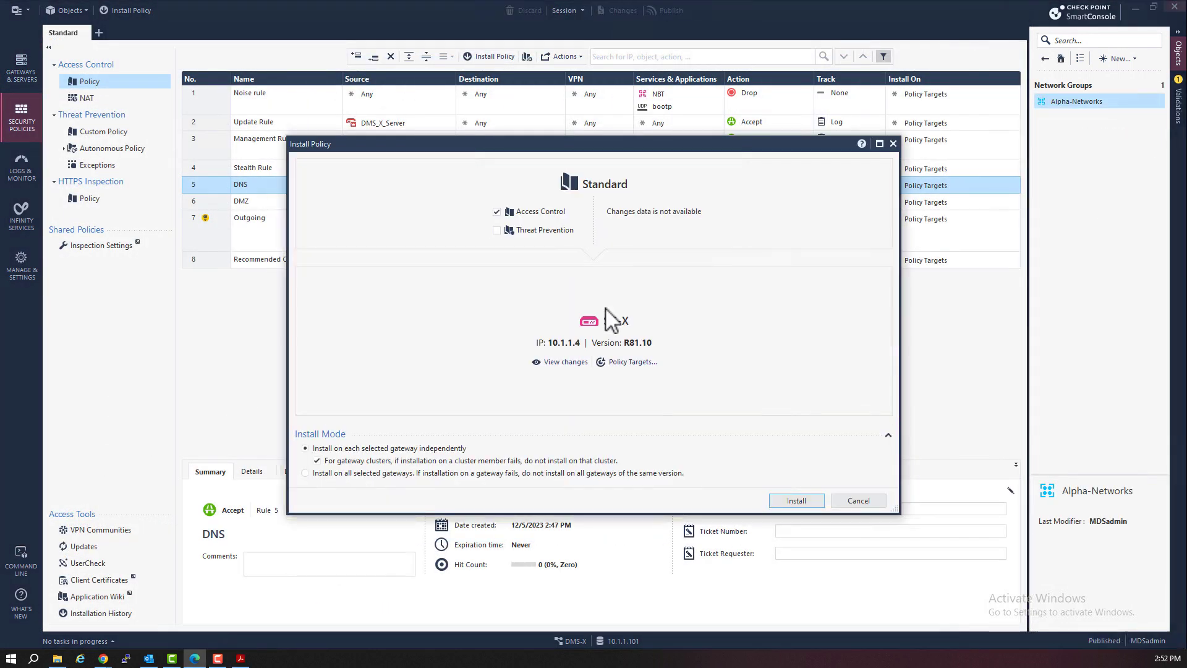
pyautogui.click(796, 500)
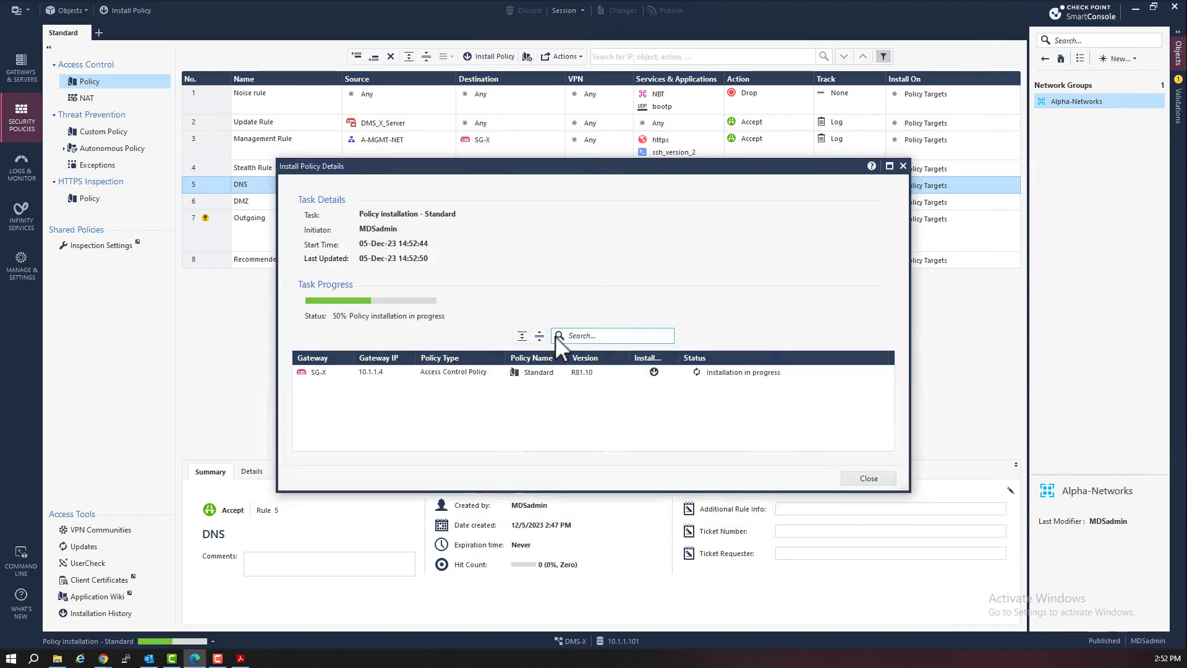